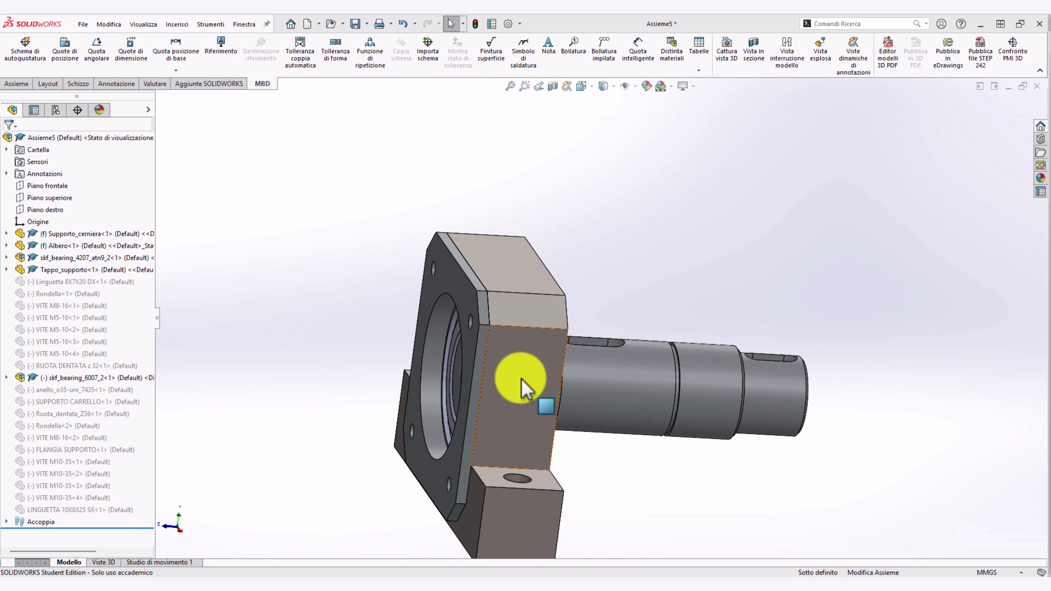
Step: Open the Supporto_cerniera support from the assembly as its own part document
click(531, 366)
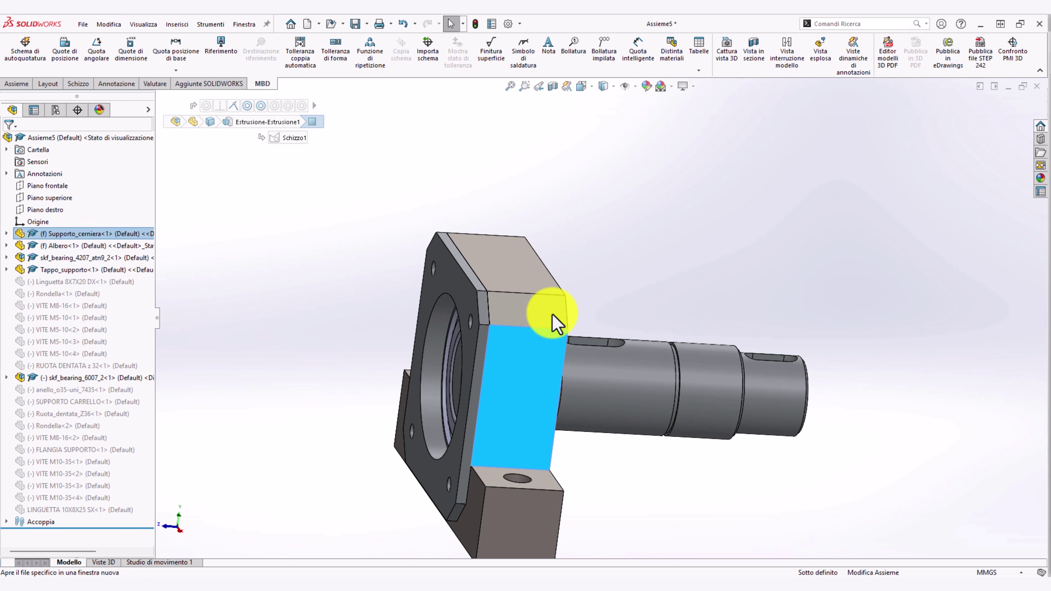
click(555, 323)
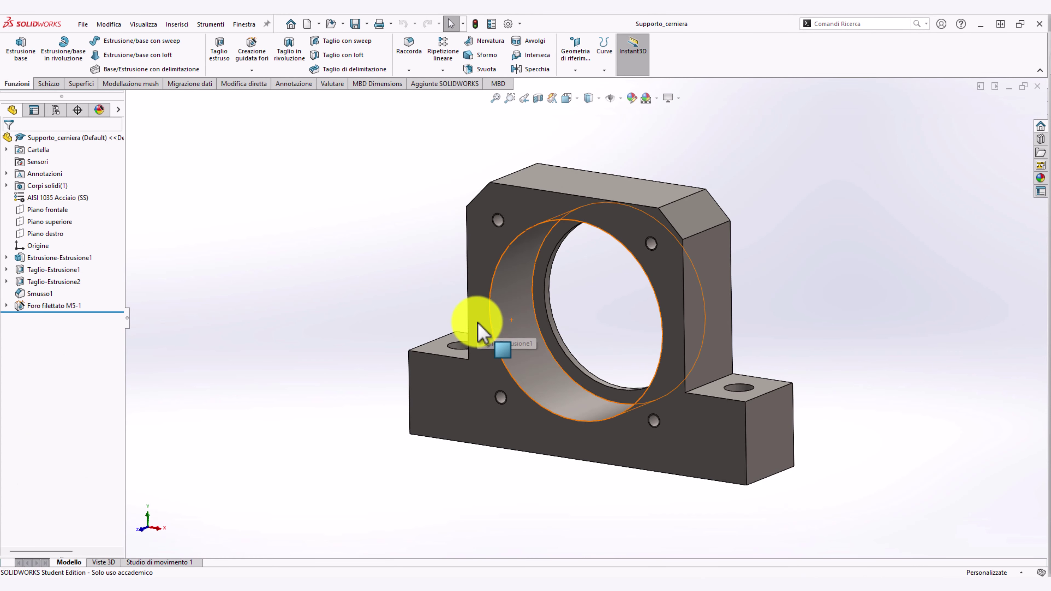
Step: Show the DimXpertManager and bring up the Auto Dimension Scheme settings for Supporto_cerniera
click(78, 110)
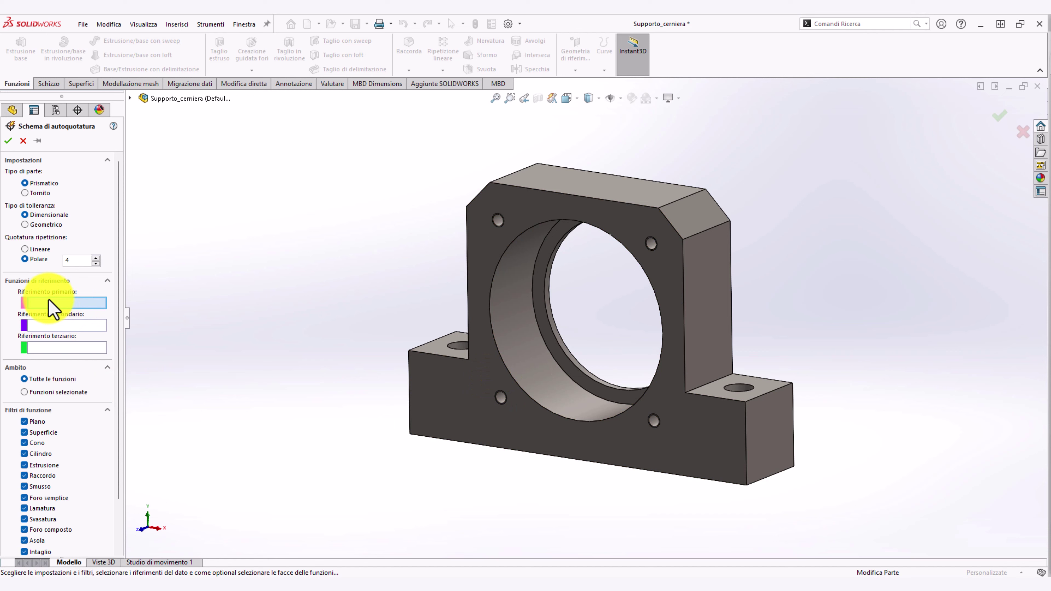
Step: Create auto-dimension Schema2 with the front face as primary datum and the bore as secondary
click(486, 256)
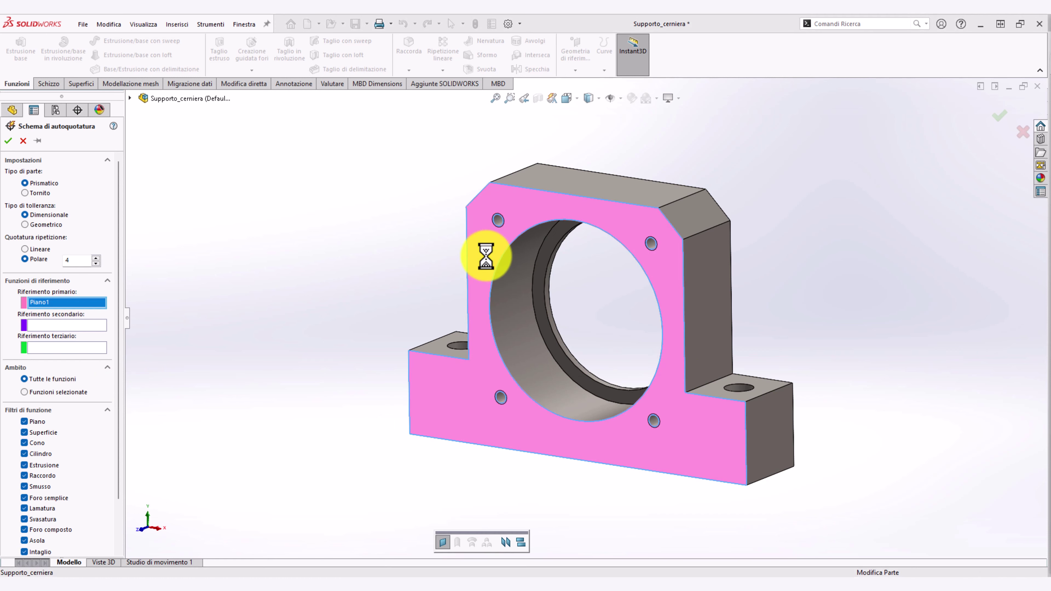
click(41, 325)
click(510, 325)
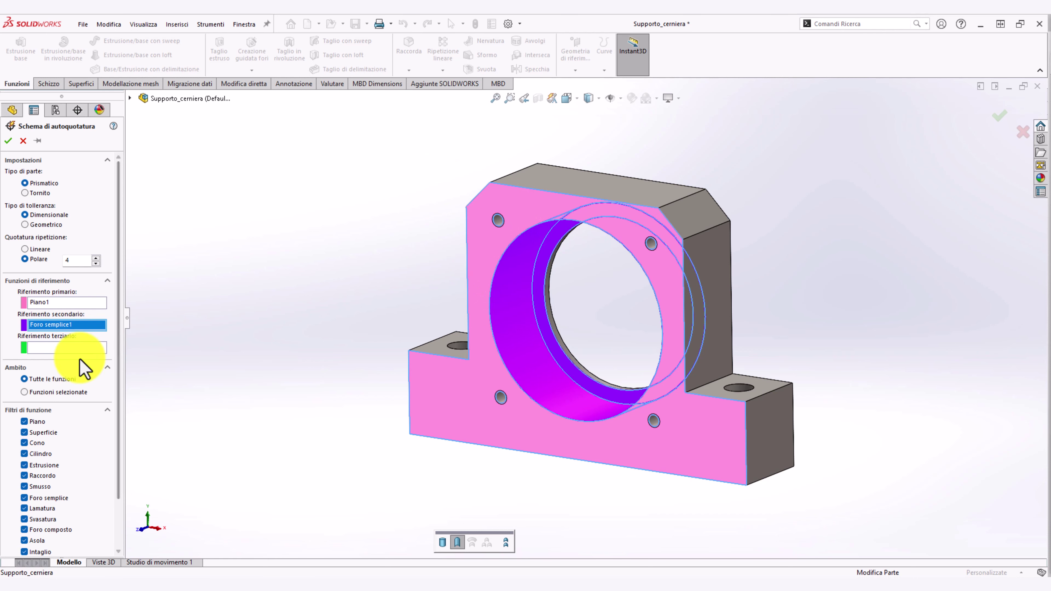
scroll(244, 397, down, 3)
scroll(646, 427, up, 2)
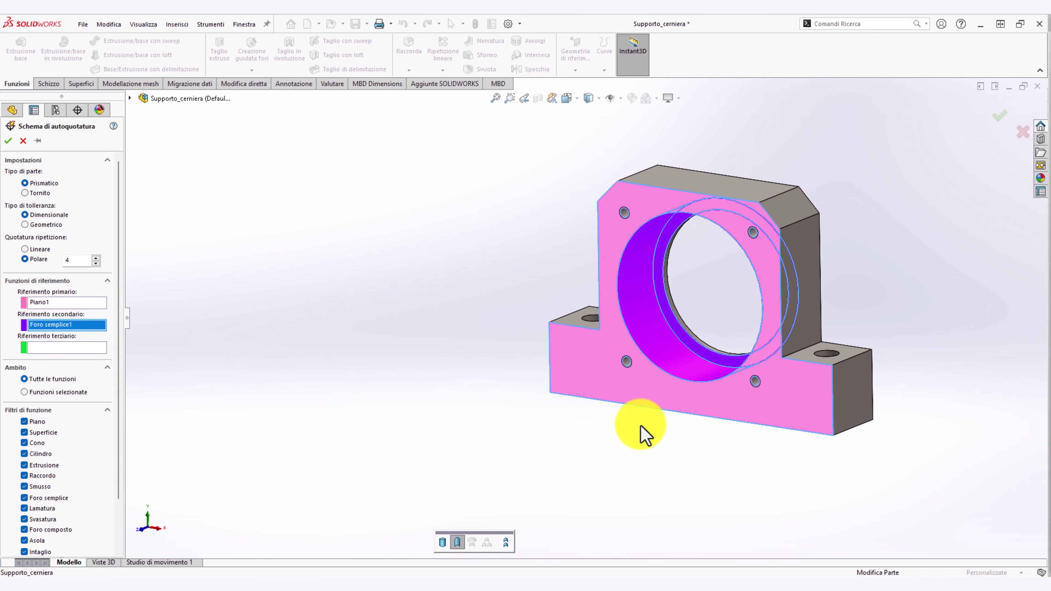
scroll(704, 422, up, 2)
click(8, 141)
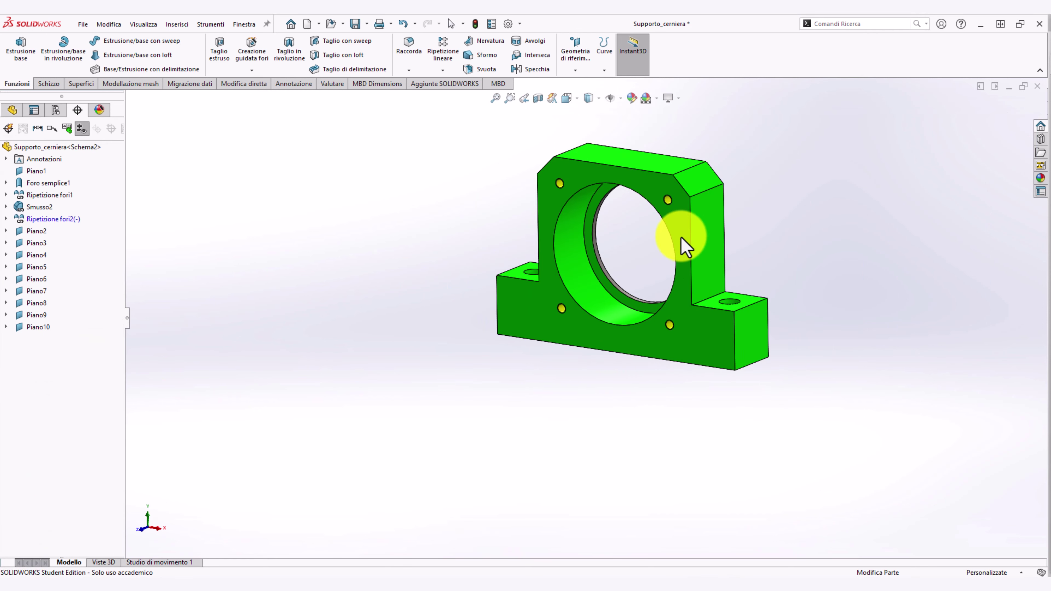
Step: Move the 4 × M5 hole callout to the upper left and open its DimXpert properties
middle_drag(610, 265, 593, 297)
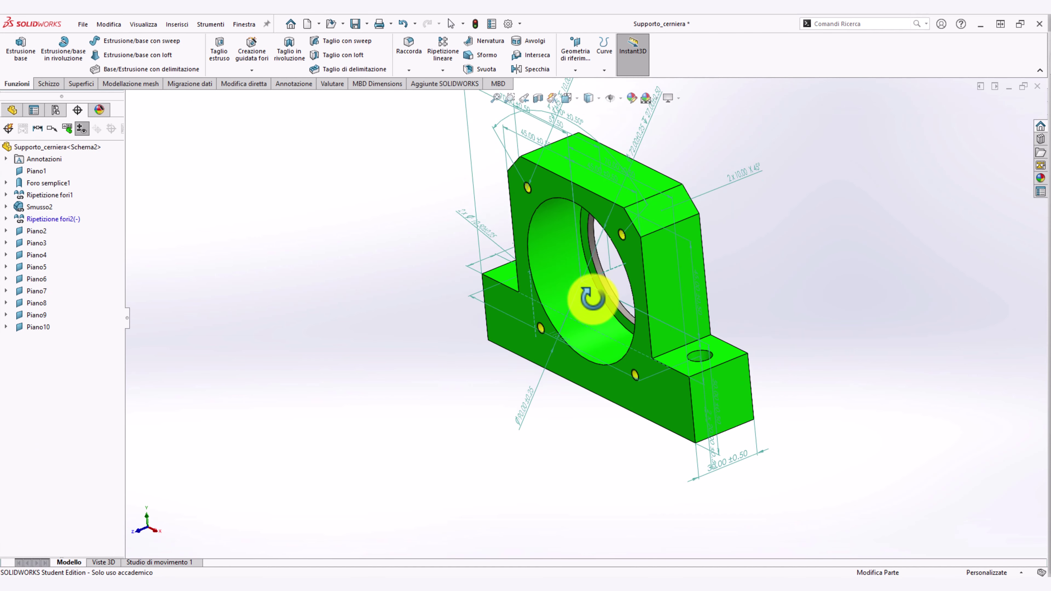
scroll(622, 259, up, 3)
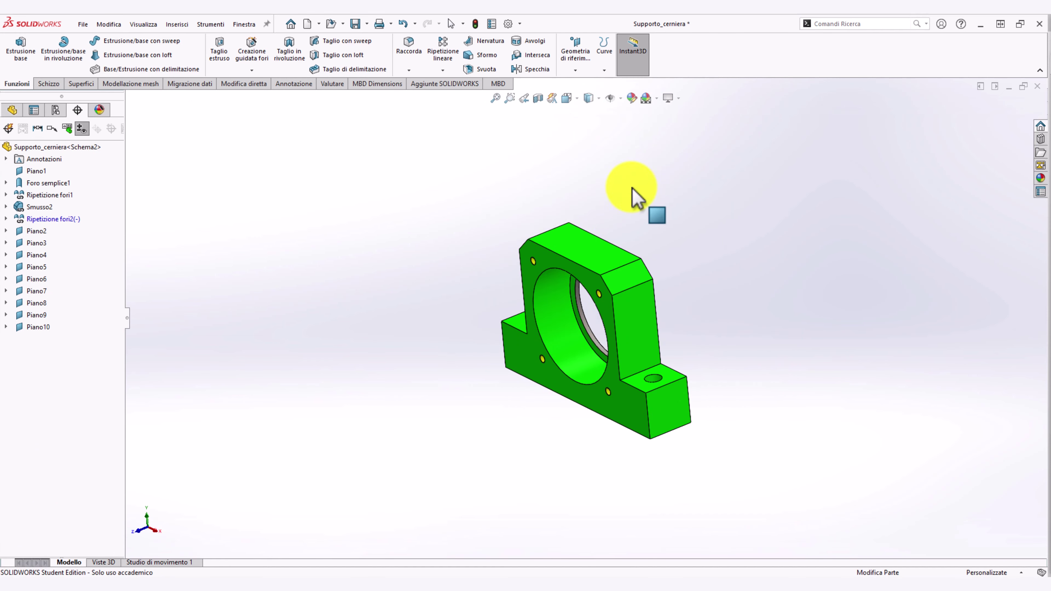
scroll(600, 222, down, 2)
mouse_move(568, 253)
middle_down()
mouse_move(535, 282)
mouse_move(504, 281)
mouse_move(540, 312)
mouse_move(544, 371)
mouse_move(535, 348)
mouse_move(554, 268)
middle_up()
scroll(517, 277, down, 2)
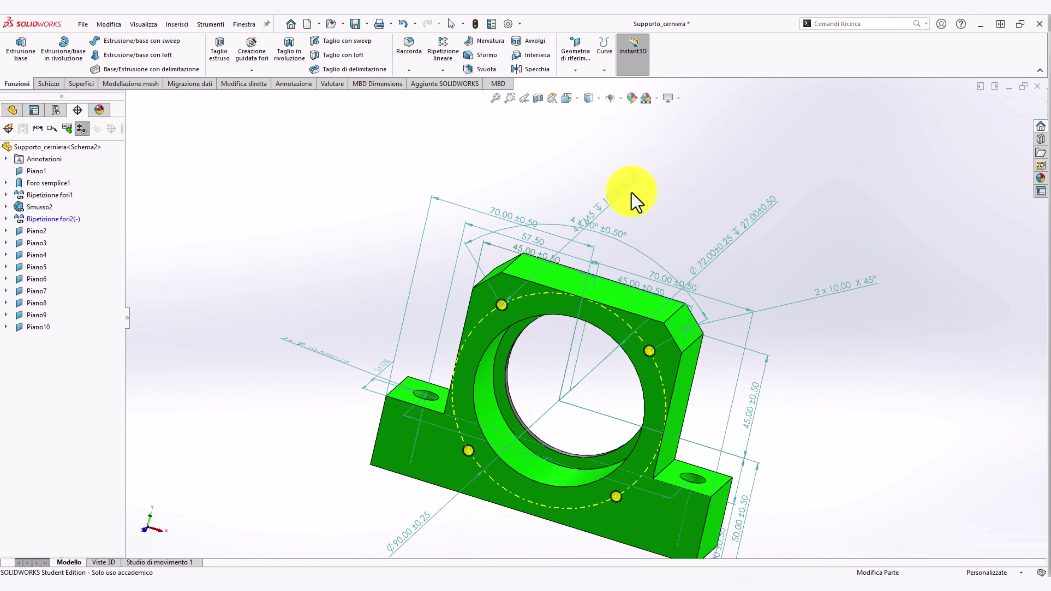
mouse_move(617, 199)
mouse_down()
mouse_move(469, 141)
mouse_move(493, 159)
mouse_up()
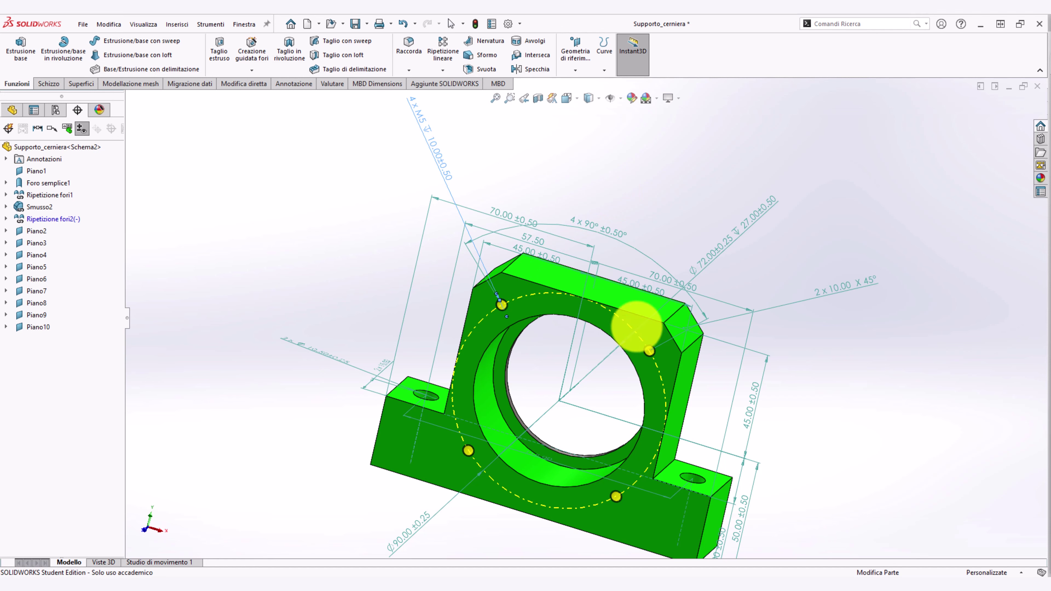
mouse_move(568, 554)
middle_down()
mouse_move(587, 544)
mouse_move(537, 493)
mouse_move(554, 497)
mouse_move(526, 506)
mouse_move(558, 521)
mouse_move(602, 469)
middle_up()
Step: Orbit and zoom around the part to inspect the Schema2 dimensions from several angles
scroll(747, 416, down, 2)
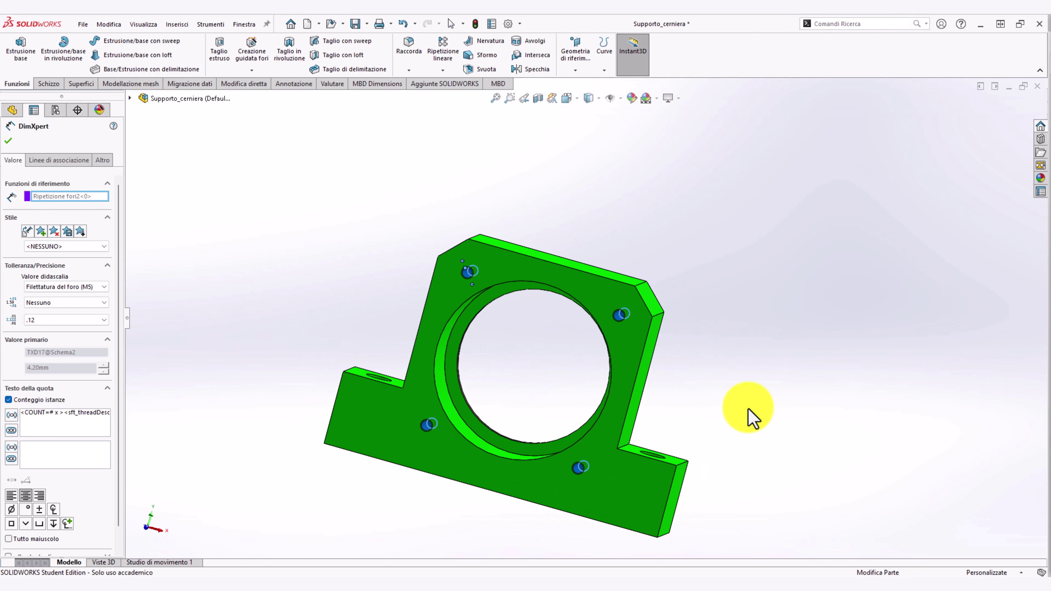
mouse_move(530, 377)
middle_down()
mouse_move(539, 448)
mouse_move(575, 376)
mouse_move(622, 404)
mouse_move(727, 547)
mouse_move(723, 535)
middle_up()
scroll(556, 273, down, 3)
scroll(542, 320, up, 3)
scroll(539, 347, up, 2)
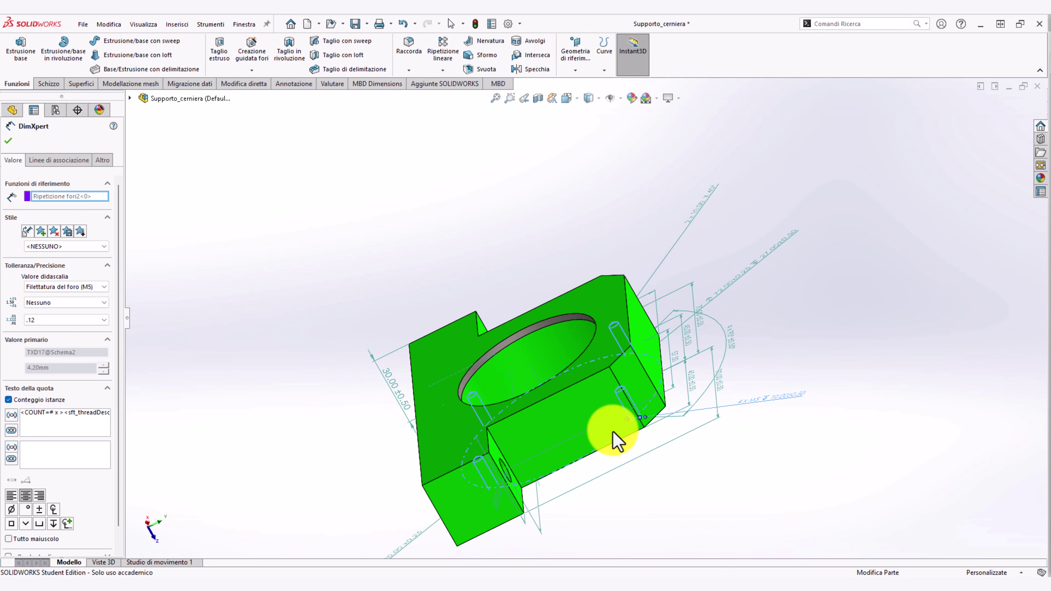
mouse_move(615, 439)
middle_down()
mouse_move(516, 317)
mouse_move(500, 322)
mouse_move(500, 357)
mouse_move(511, 368)
mouse_move(478, 384)
mouse_move(476, 418)
mouse_move(510, 439)
mouse_move(521, 371)
mouse_move(531, 381)
mouse_move(521, 360)
mouse_move(500, 394)
mouse_move(507, 423)
mouse_move(476, 414)
mouse_move(383, 455)
mouse_move(417, 441)
mouse_move(406, 460)
mouse_move(538, 479)
middle_up()
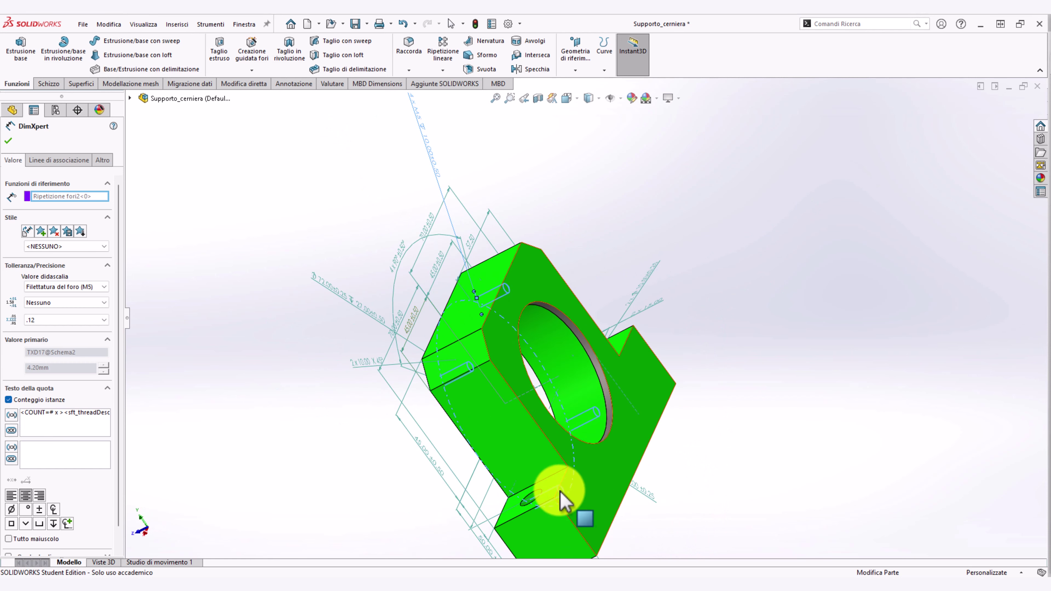
mouse_move(621, 400)
middle_down()
mouse_move(578, 405)
mouse_move(564, 446)
mouse_move(556, 357)
mouse_move(638, 470)
mouse_move(599, 429)
mouse_move(638, 400)
middle_up()
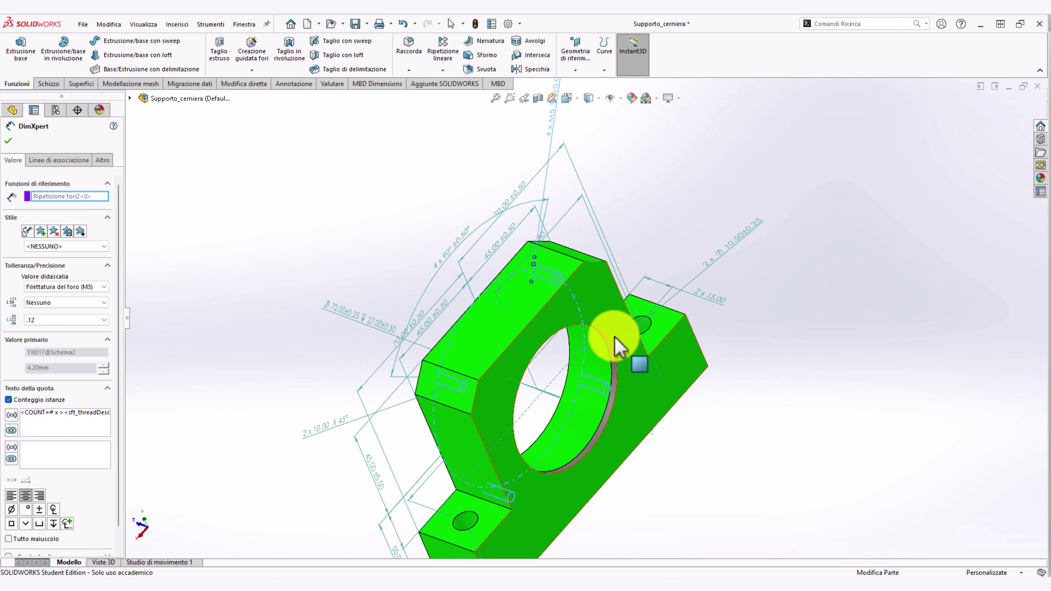
scroll(521, 328, up, 5)
mouse_move(521, 329)
middle_down()
mouse_move(615, 253)
mouse_move(688, 412)
mouse_move(650, 369)
middle_up()
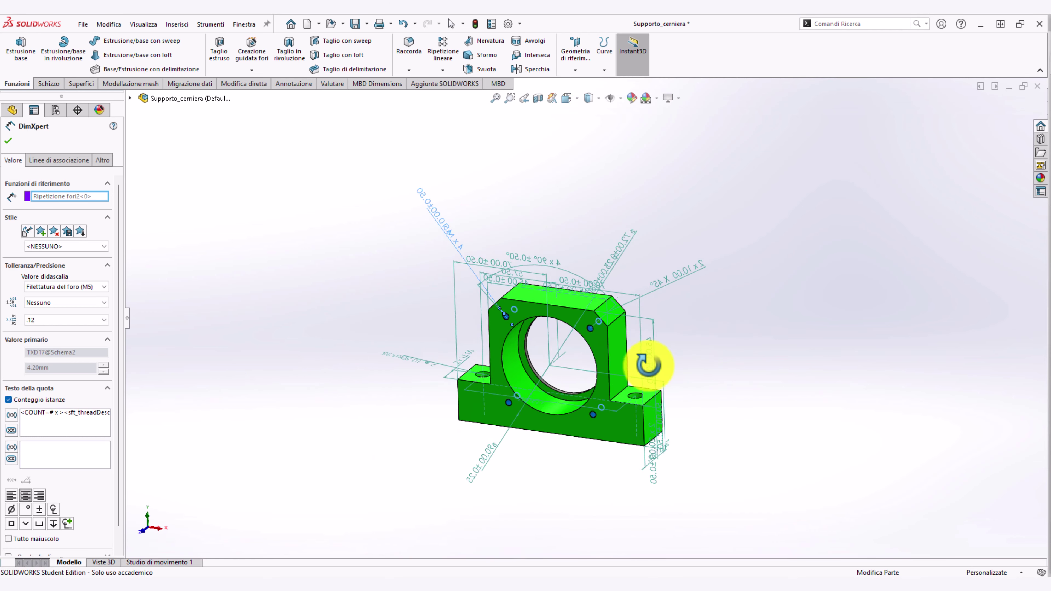
click(9, 141)
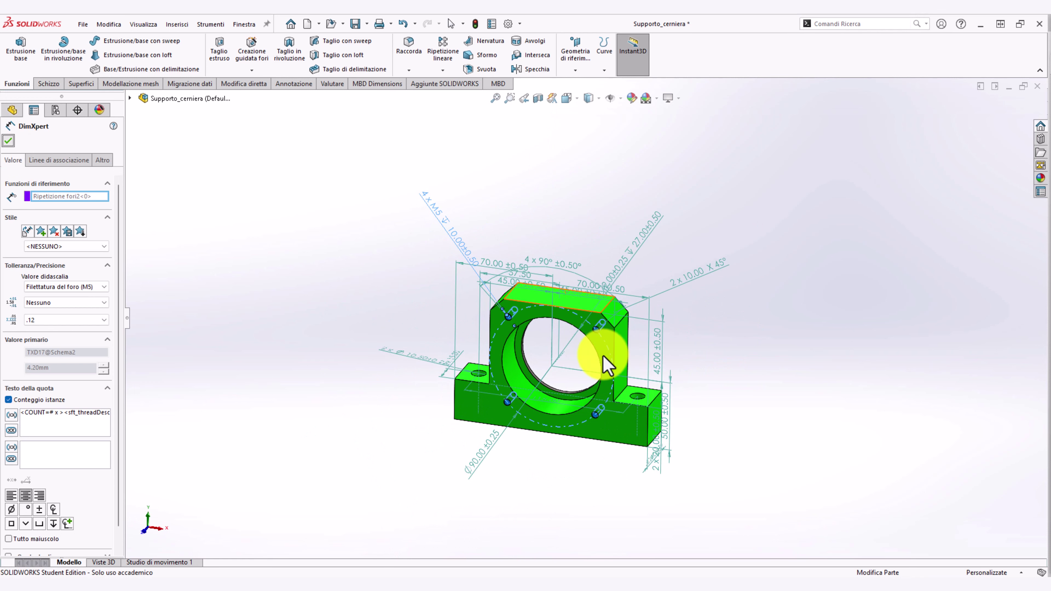
scroll(580, 349, down, 2)
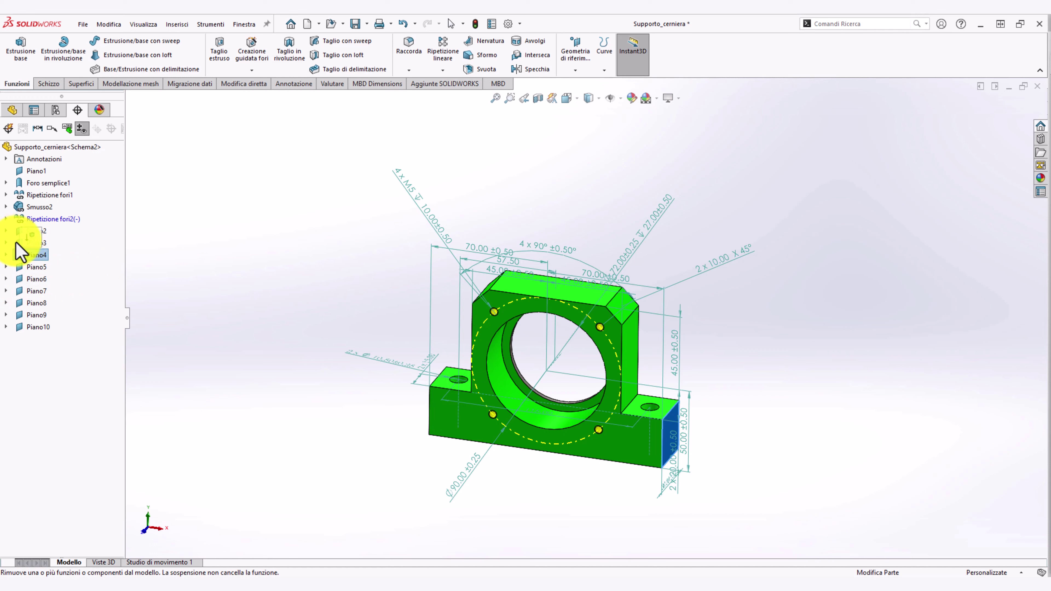
click(38, 232)
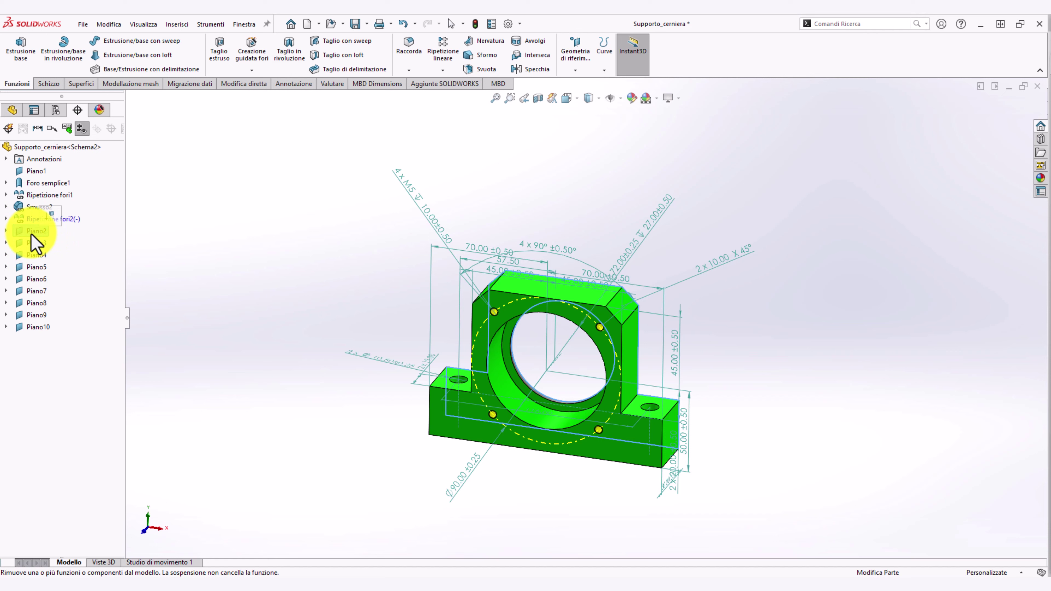
mouse_move(30, 234)
mouse_down()
mouse_move(12, 235)
mouse_move(39, 243)
mouse_up()
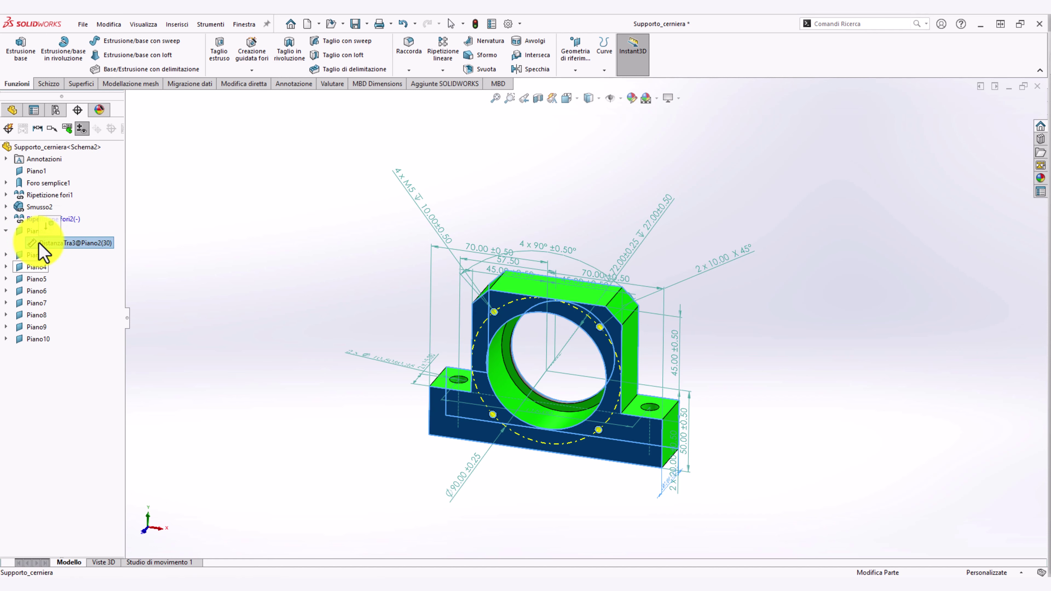
mouse_move(38, 243)
mouse_down()
mouse_move(19, 228)
mouse_move(25, 179)
mouse_up()
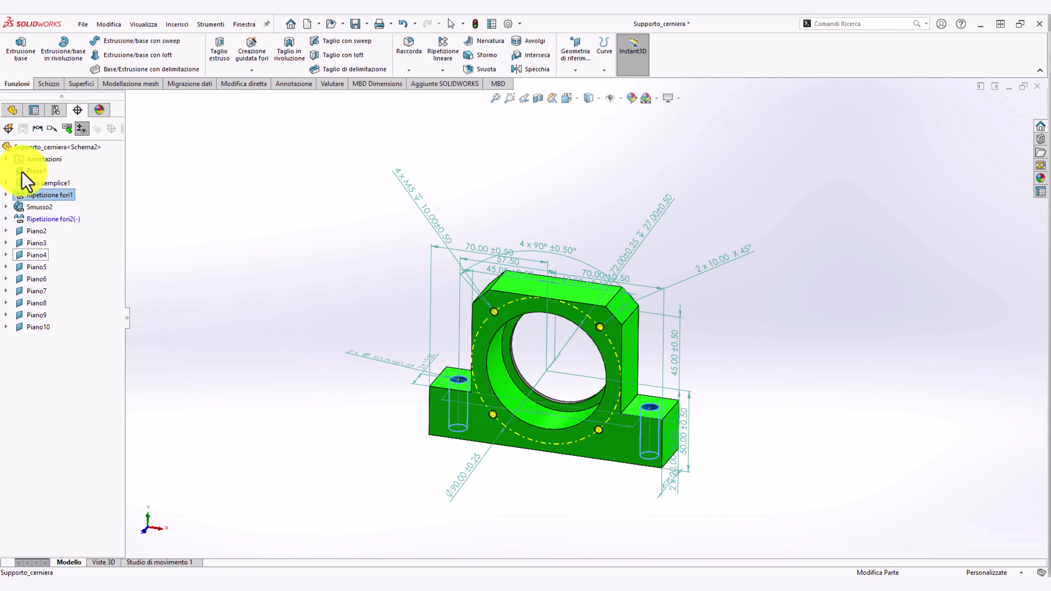
drag(22, 172, 150, 211)
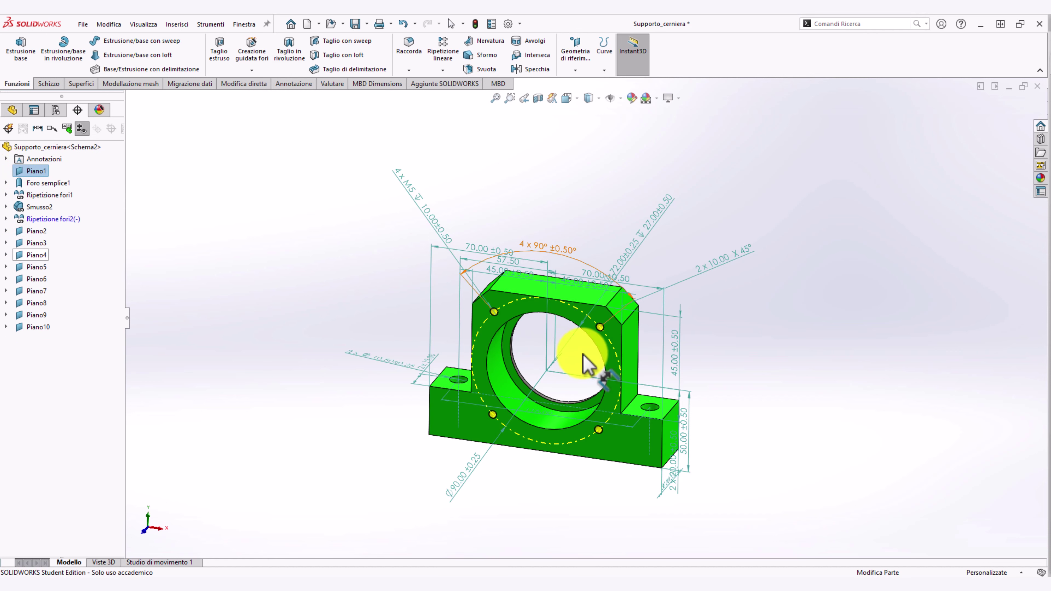
scroll(570, 352, down, 2)
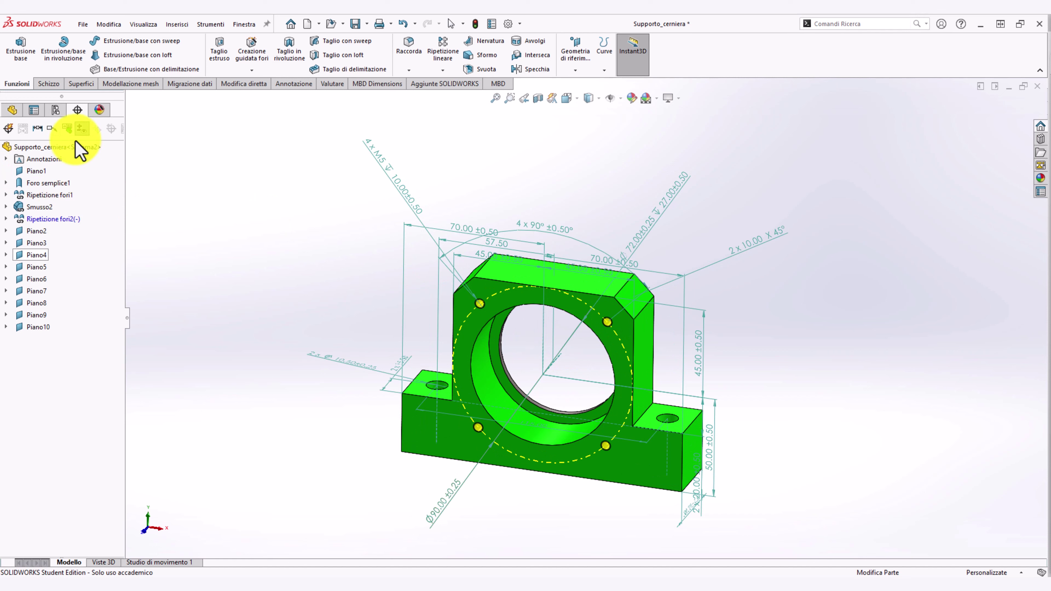
Step: Switch off Mostra stato di tolleranza colouring on the MBD tab and widen the FeatureManager panel
click(500, 84)
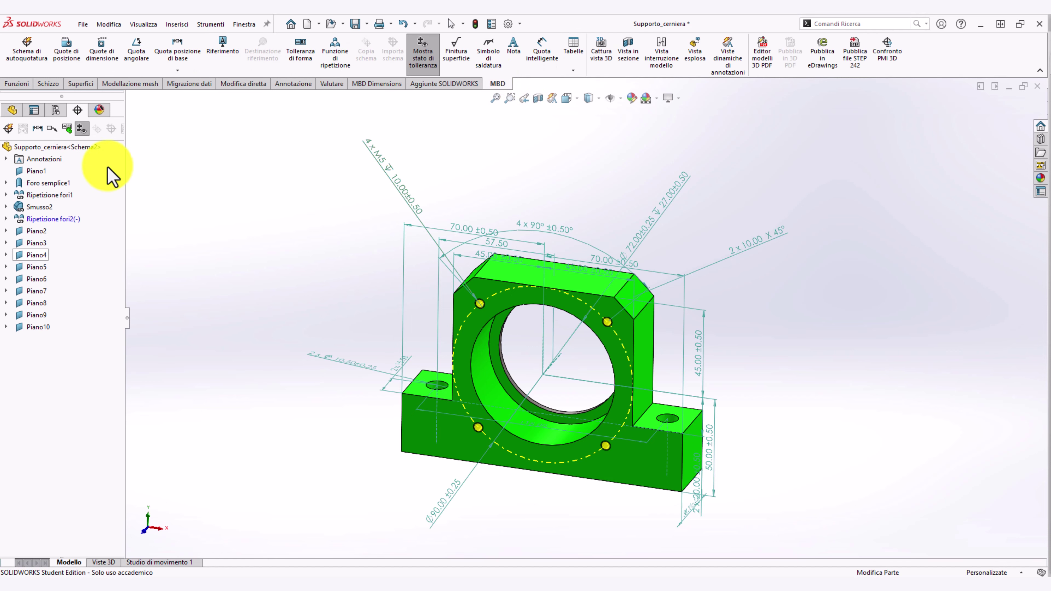
click(82, 129)
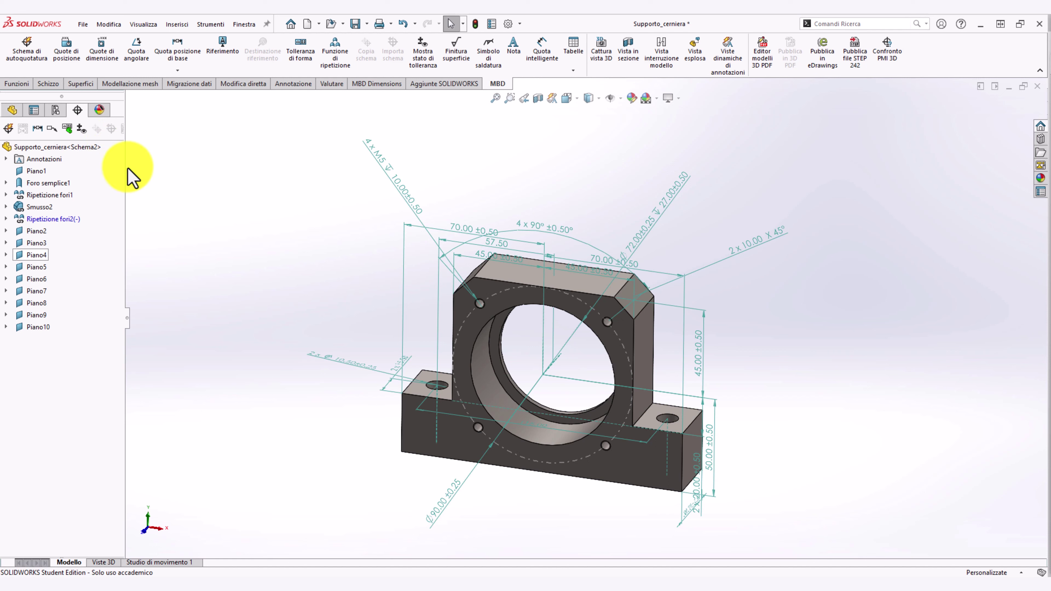
drag(126, 174, 172, 165)
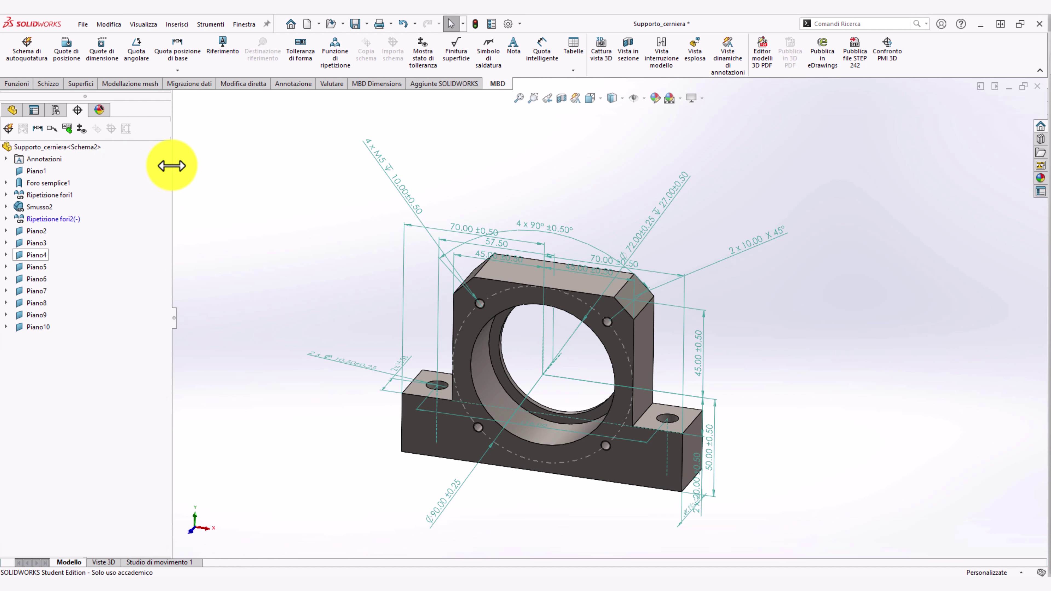
Step: Confirm the add-ins with TolAnalyst and SOLIDWORKS Utilities enabled
click(221, 25)
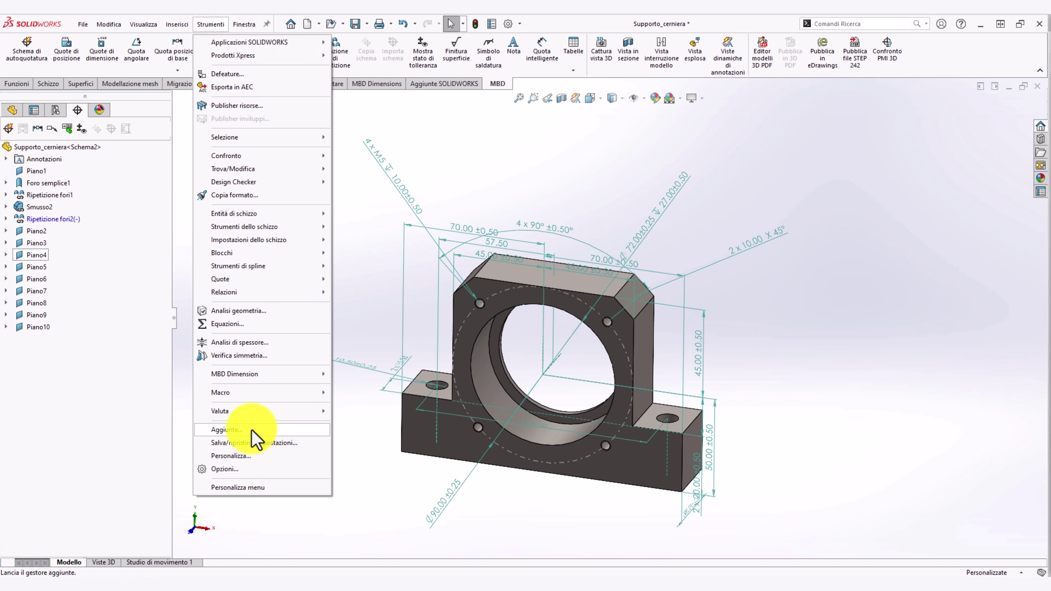
click(326, 430)
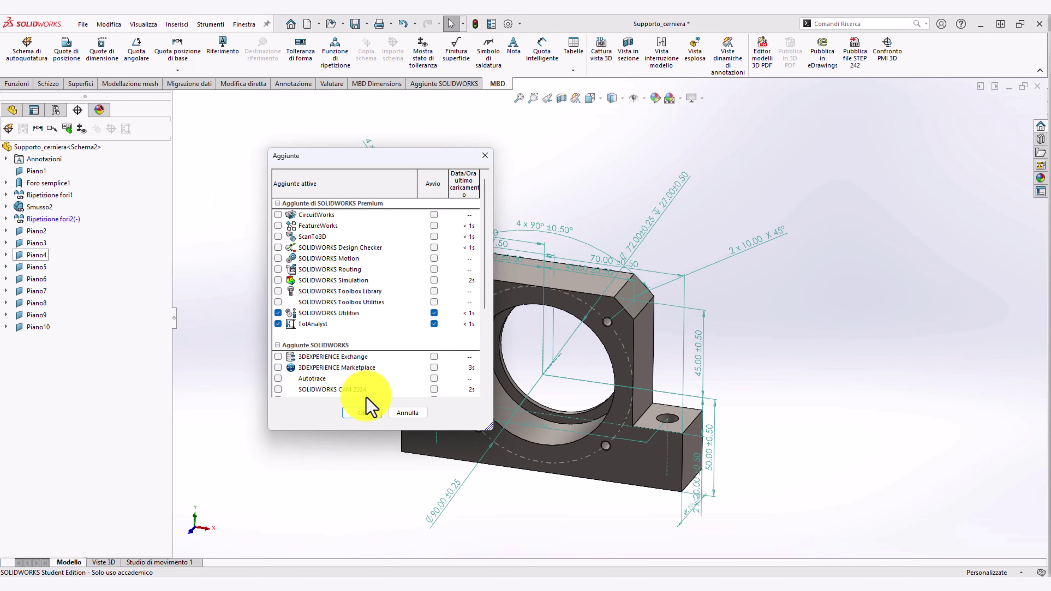
click(409, 413)
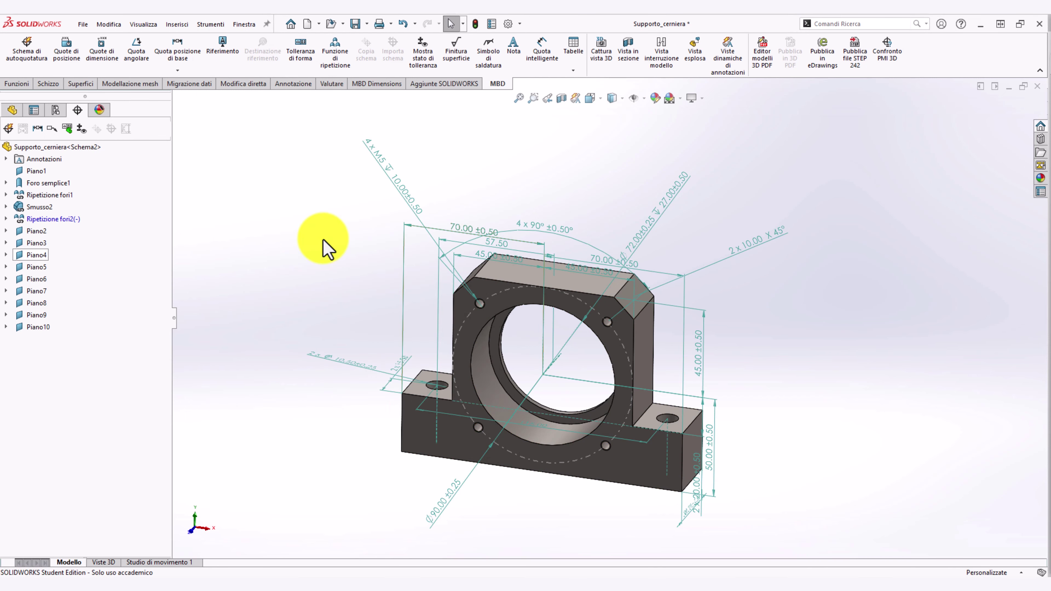
Step: Start a Quote di posizione dimension on the front face, then cancel the attempt
click(64, 58)
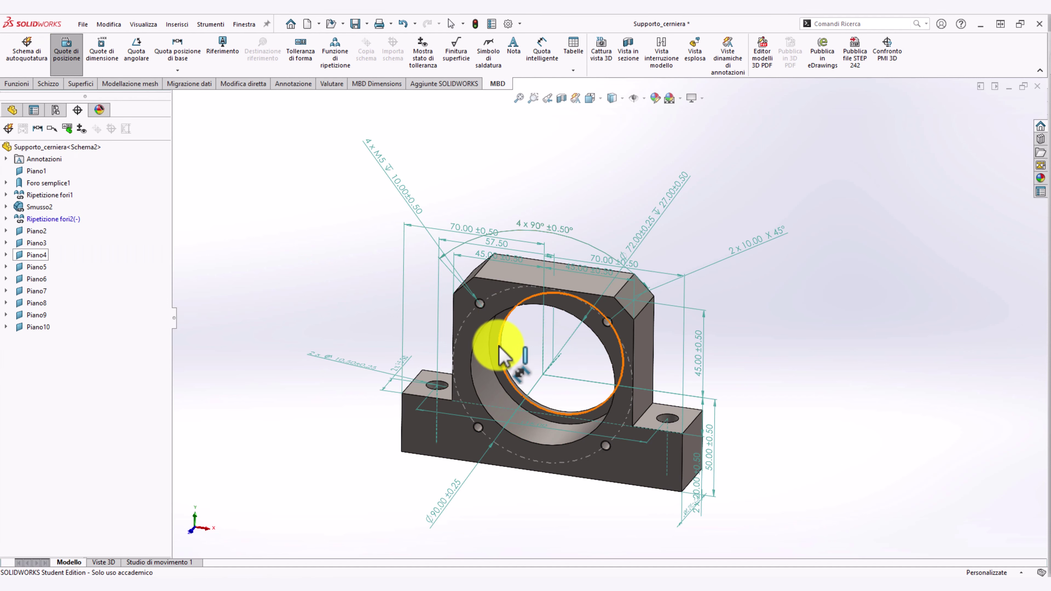
scroll(517, 396, down, 3)
scroll(528, 372, up, 1)
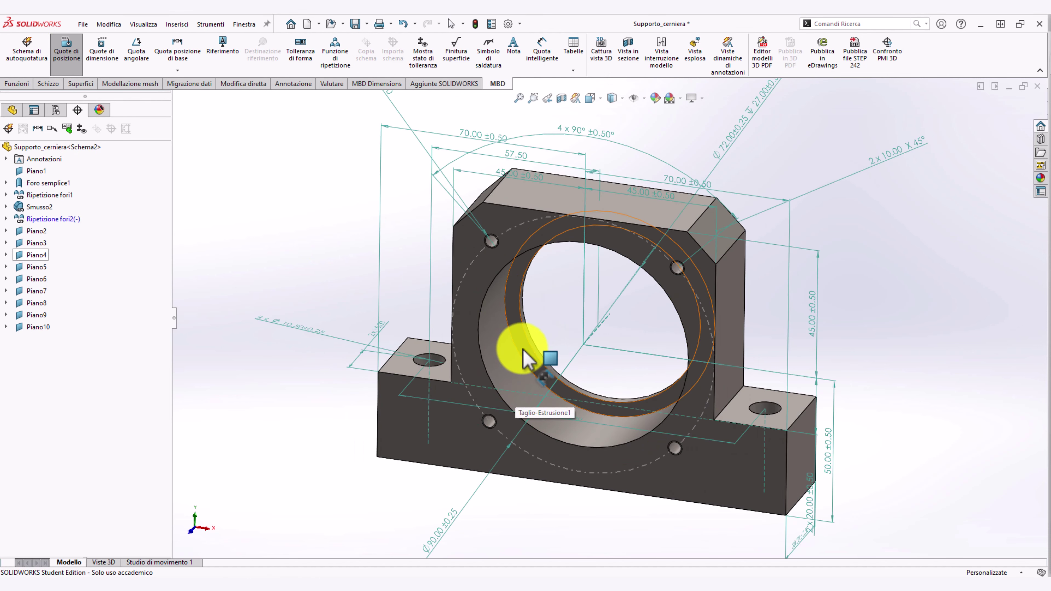
click(523, 351)
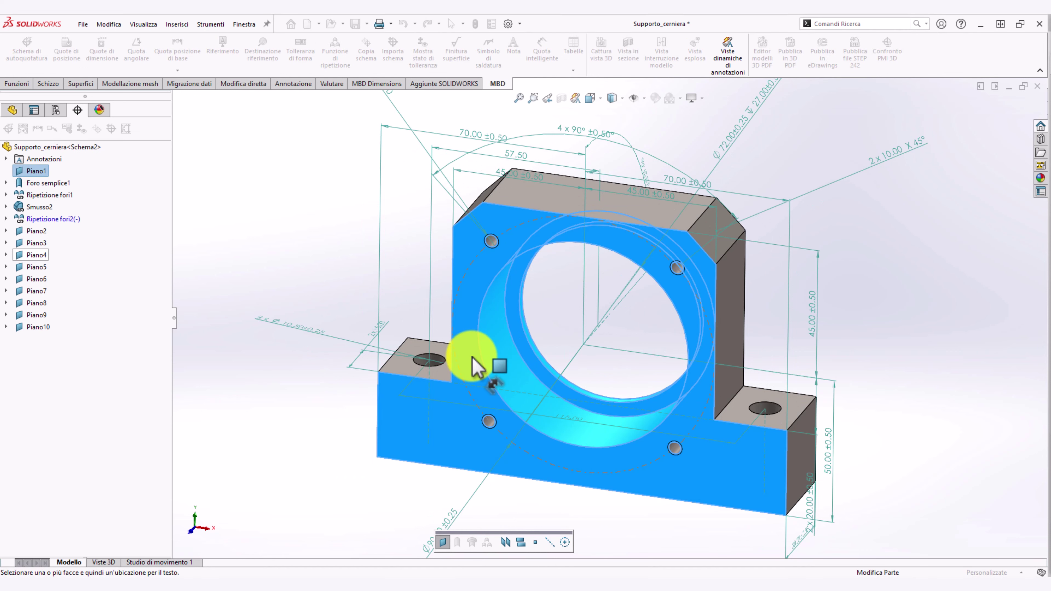
key(Escape)
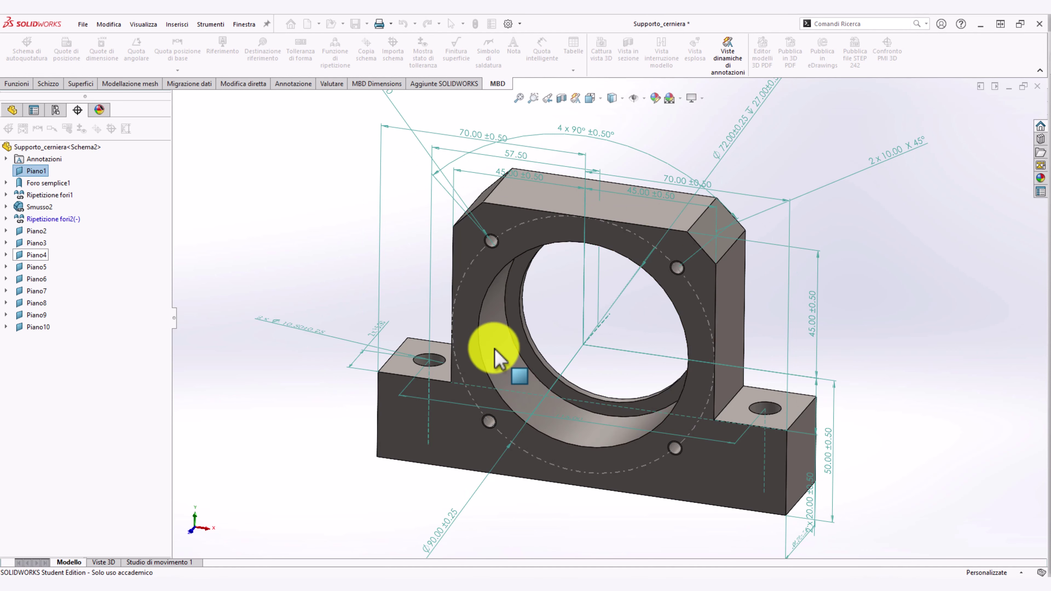
key(Escape)
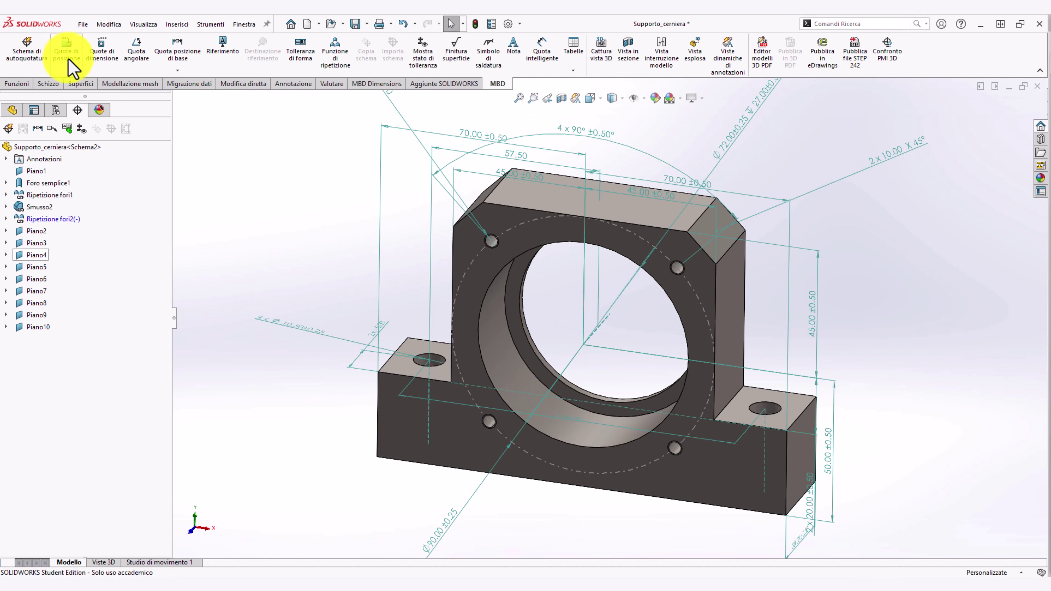
Step: Add a location dimension from the front face to the bore's cylindrical face
click(67, 52)
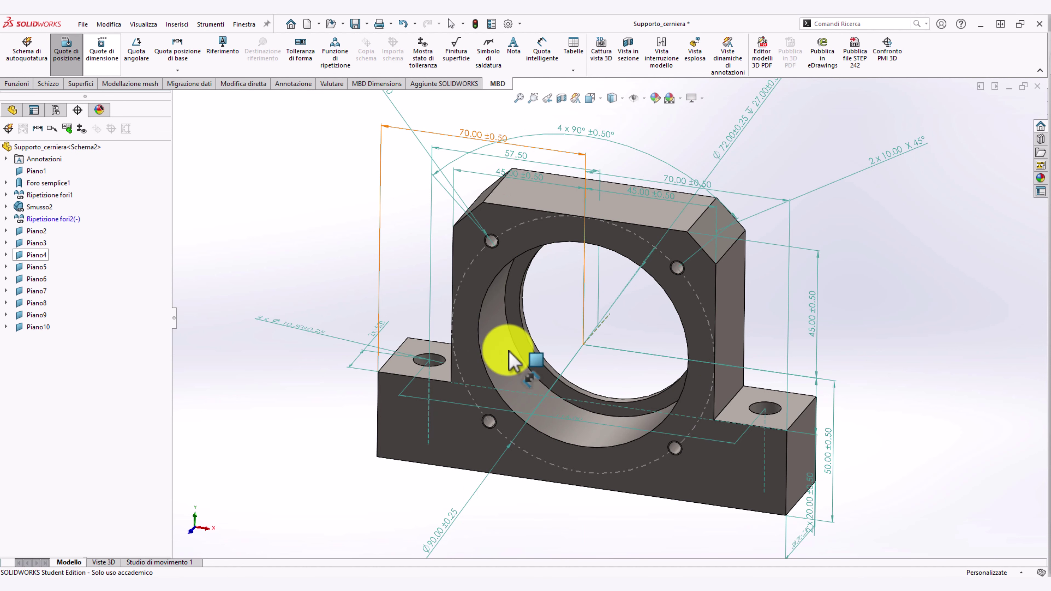
click(465, 349)
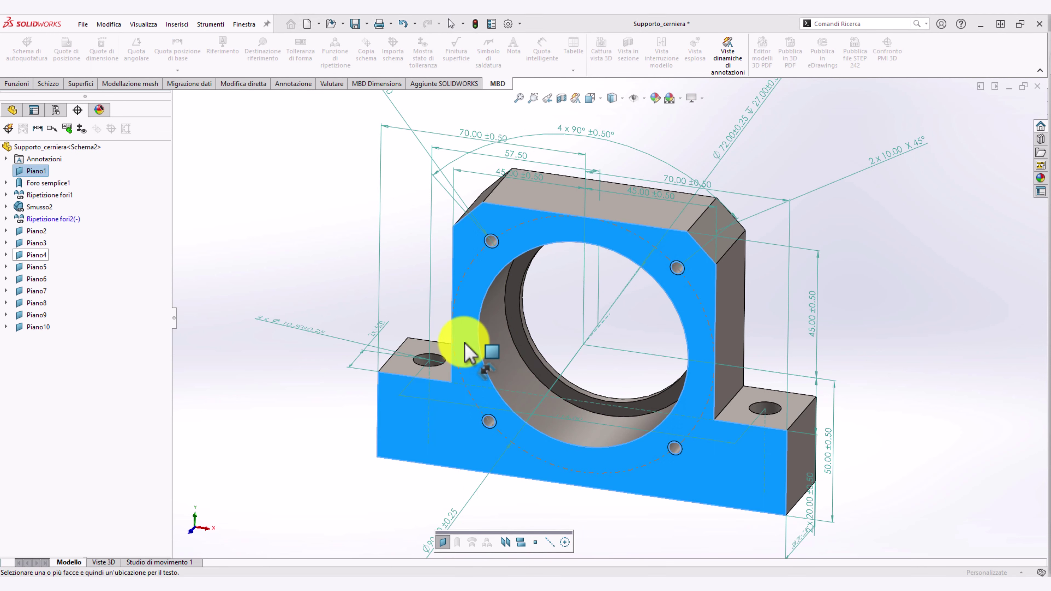
click(521, 327)
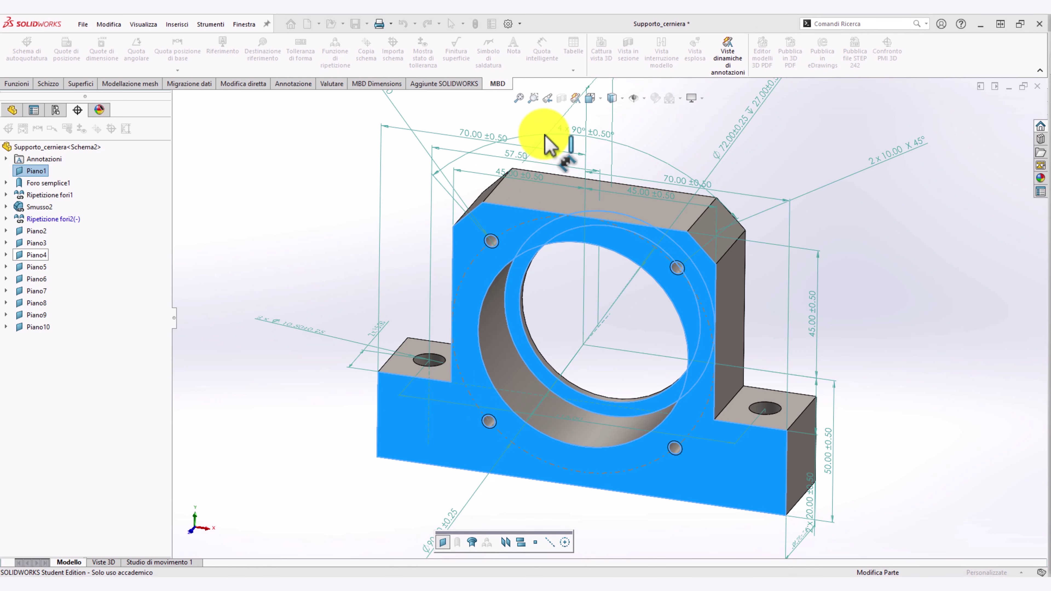
scroll(555, 157, up, 3)
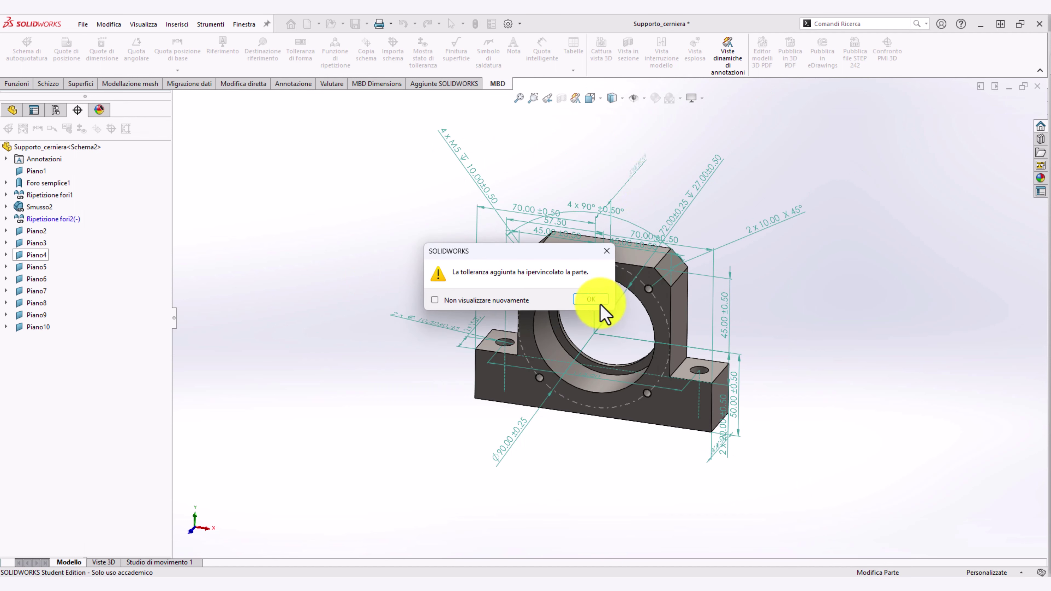
Step: Dismiss the over-constraint warning, check the new 27.00 dimension, and delete the Ø72 hole callout
click(592, 304)
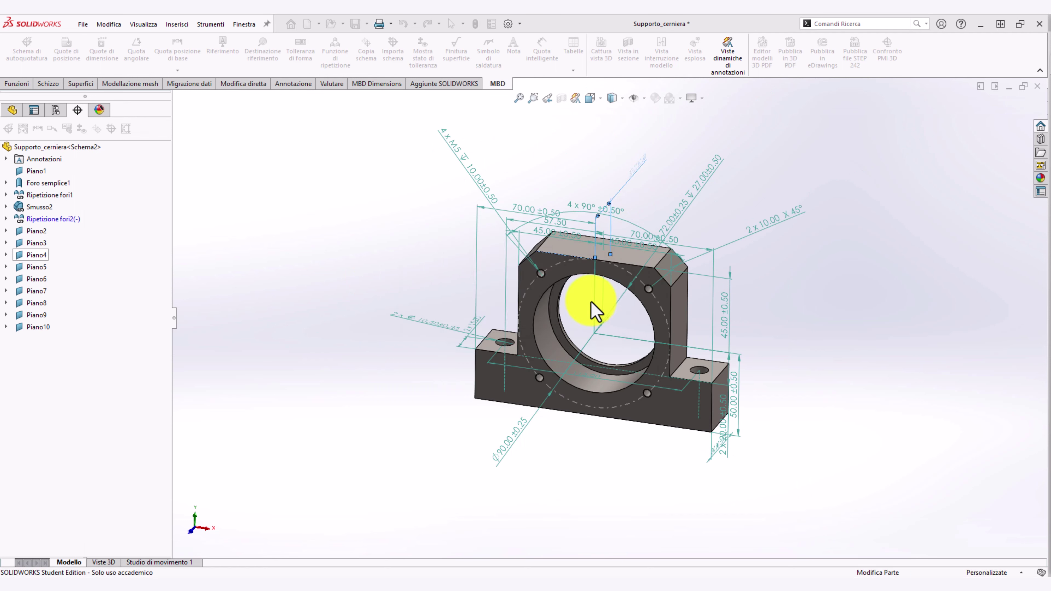
click(588, 269)
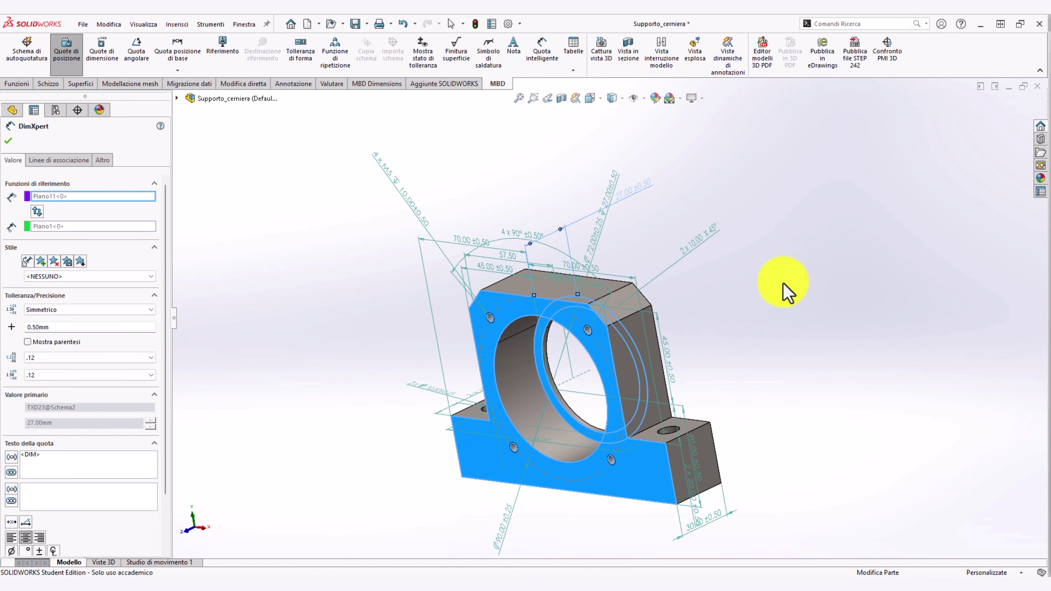
key(Escape)
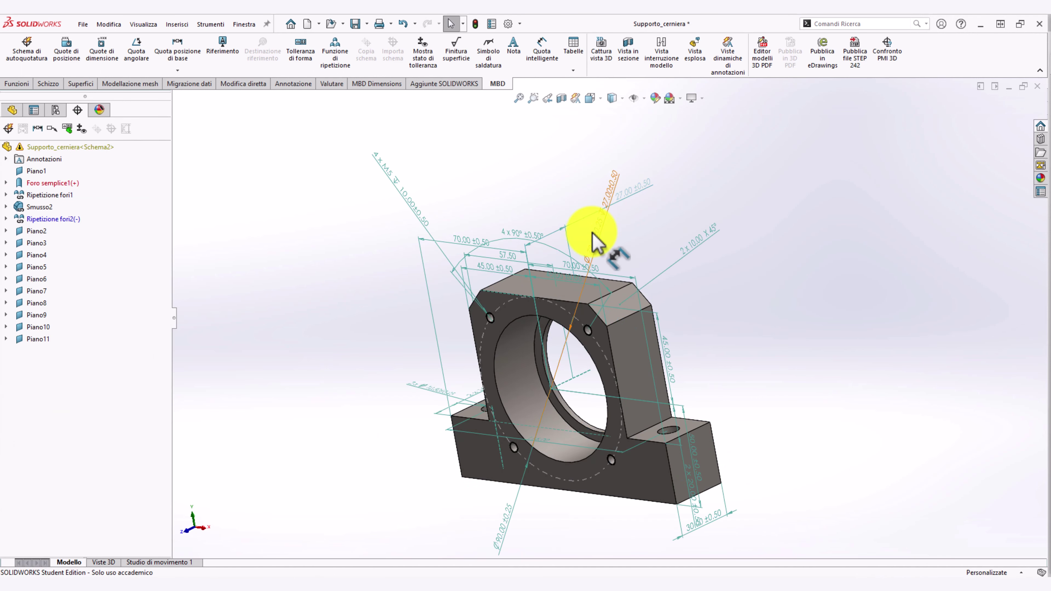
middle_drag(599, 235, 624, 242)
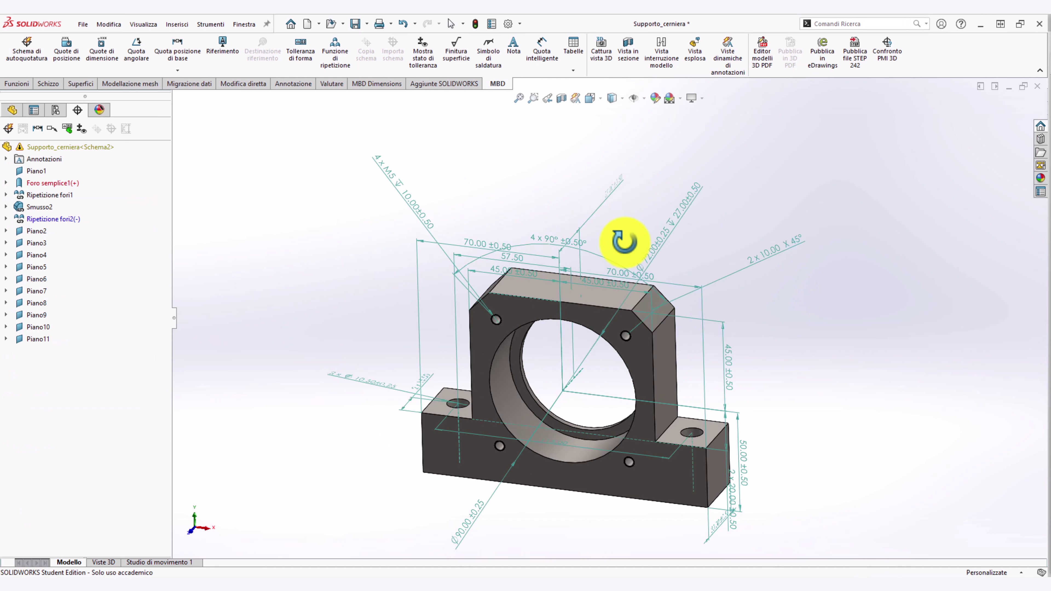
click(661, 242)
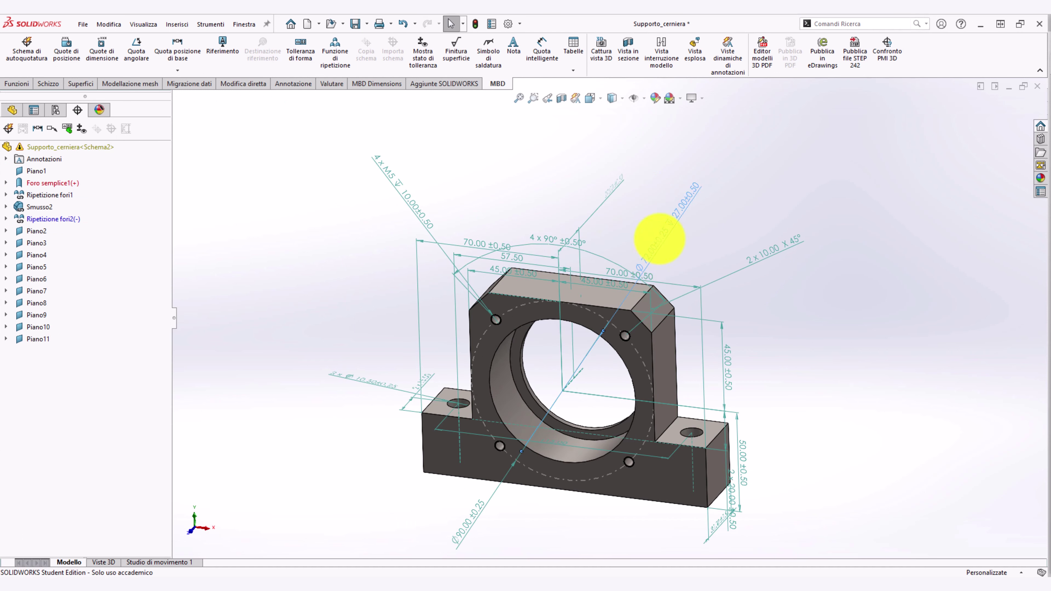
key(Delete)
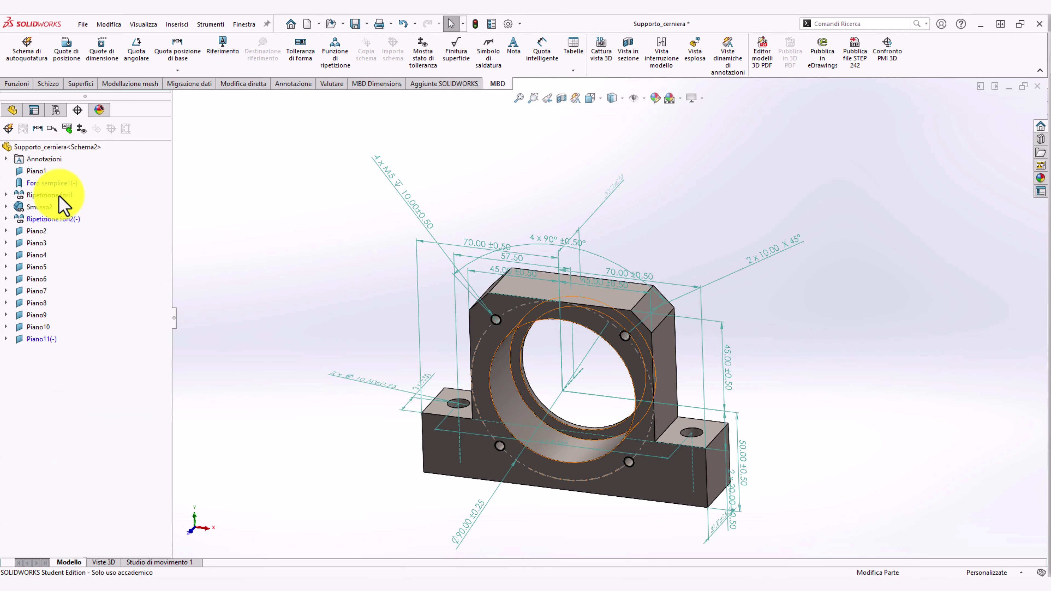
Step: Open DimXpert properties of the 27.00 ±0.50 mm Piano11-to-Piano1 location dimension
scroll(486, 211, up, 3)
mouse_move(486, 211)
middle_down()
mouse_move(575, 230)
mouse_move(558, 246)
middle_up()
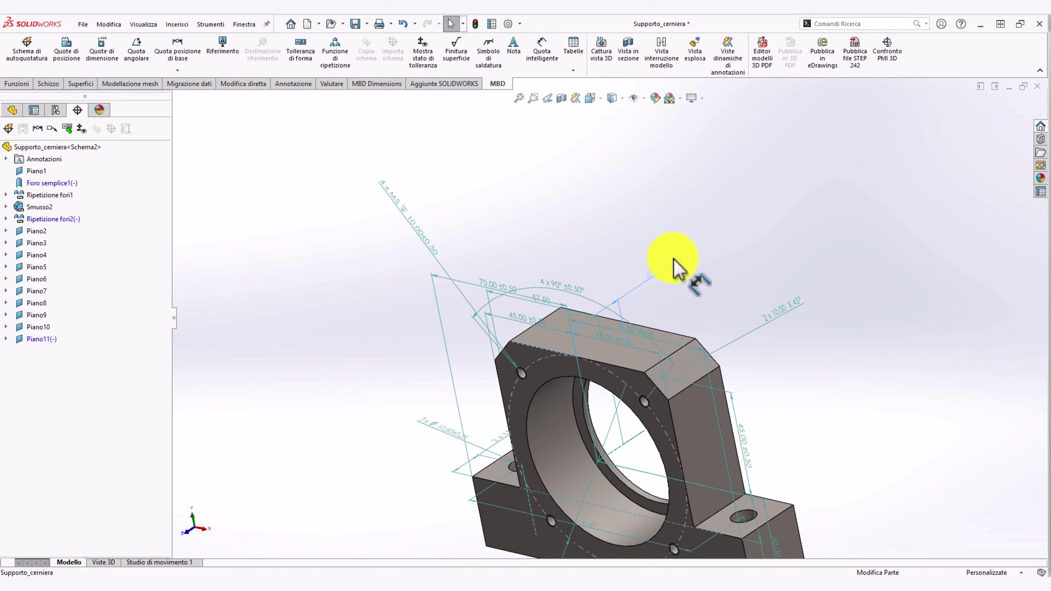
click(681, 270)
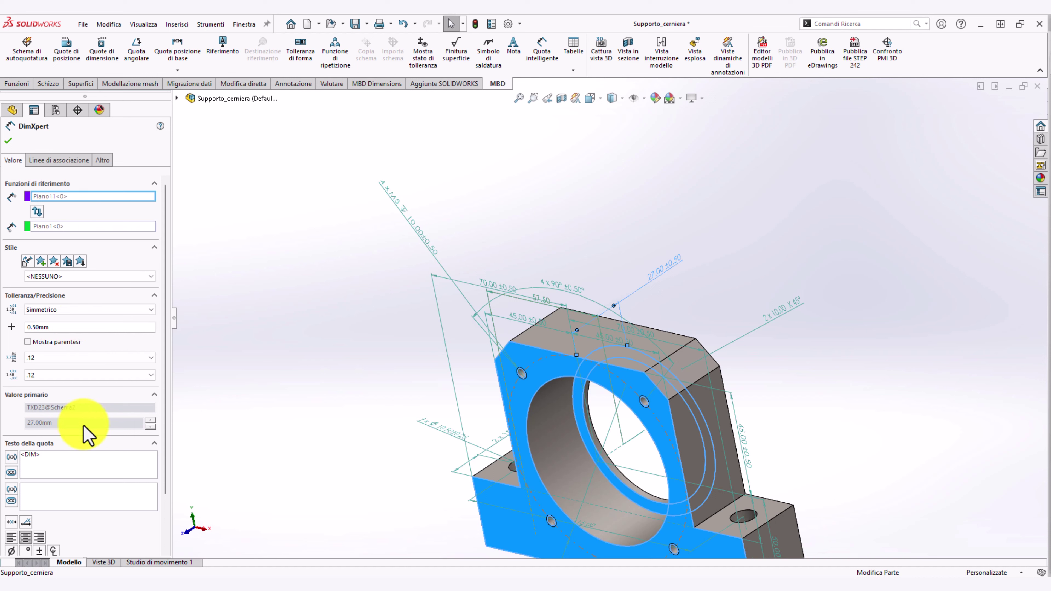
Step: Give the Piano11-to-Piano1 27 mm dimension a bilateral tolerance of +0.0 / -0.2 mm
click(52, 310)
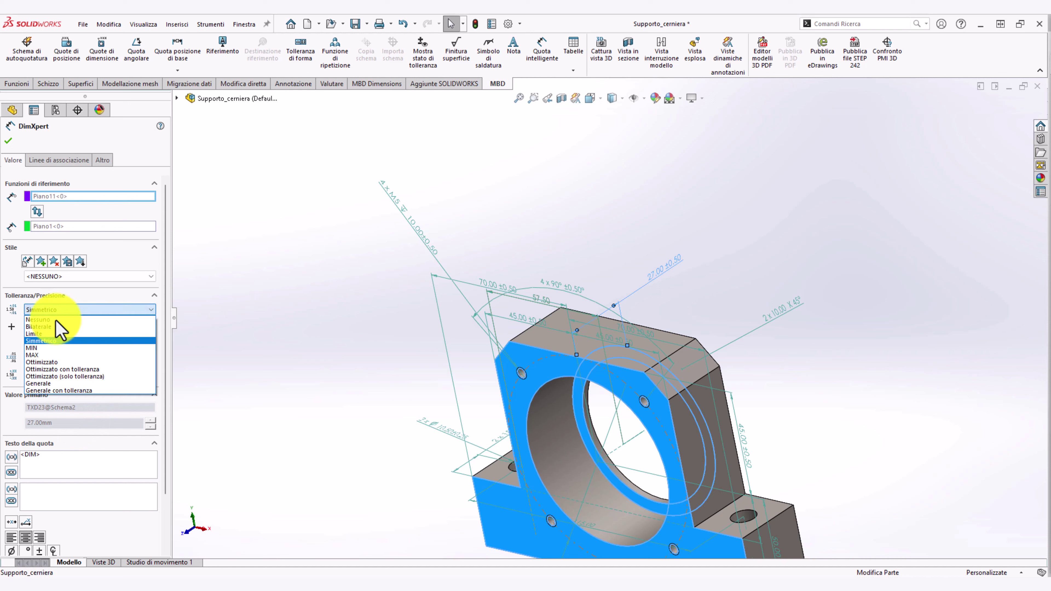
click(55, 328)
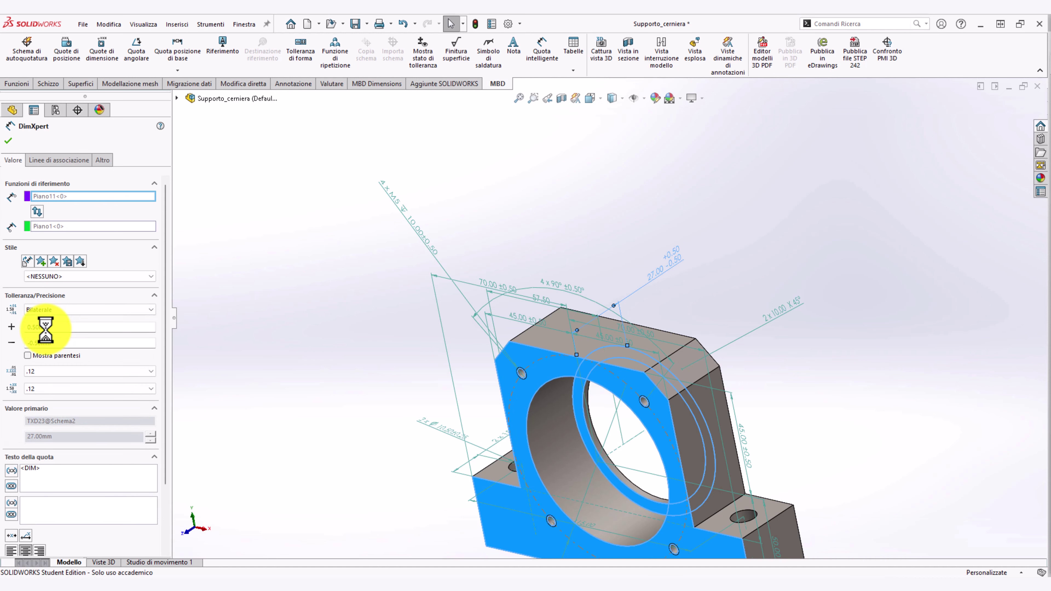
click(49, 343)
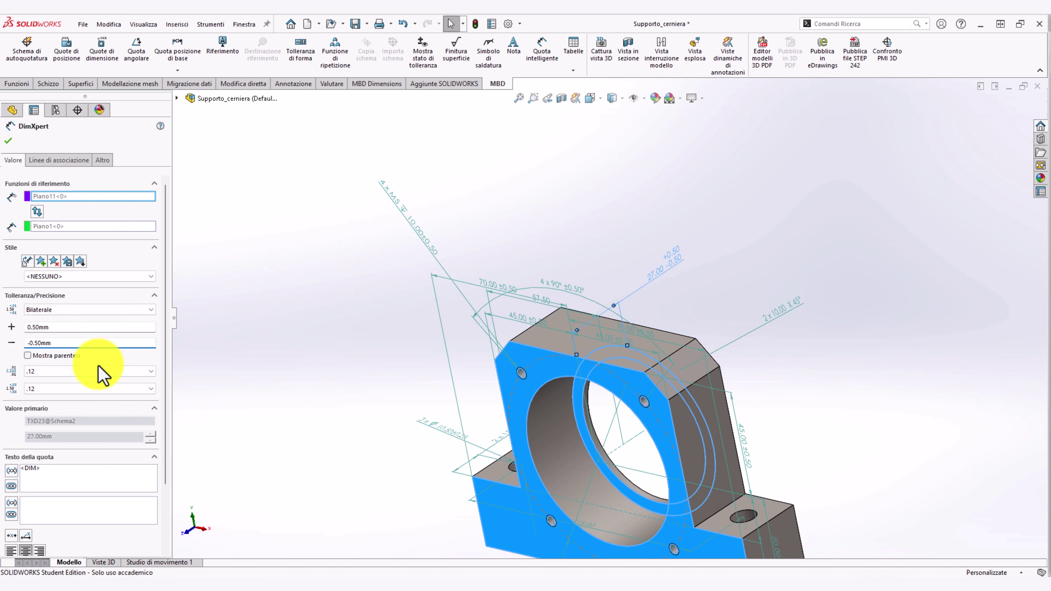
click(37, 343)
text(-0.2)
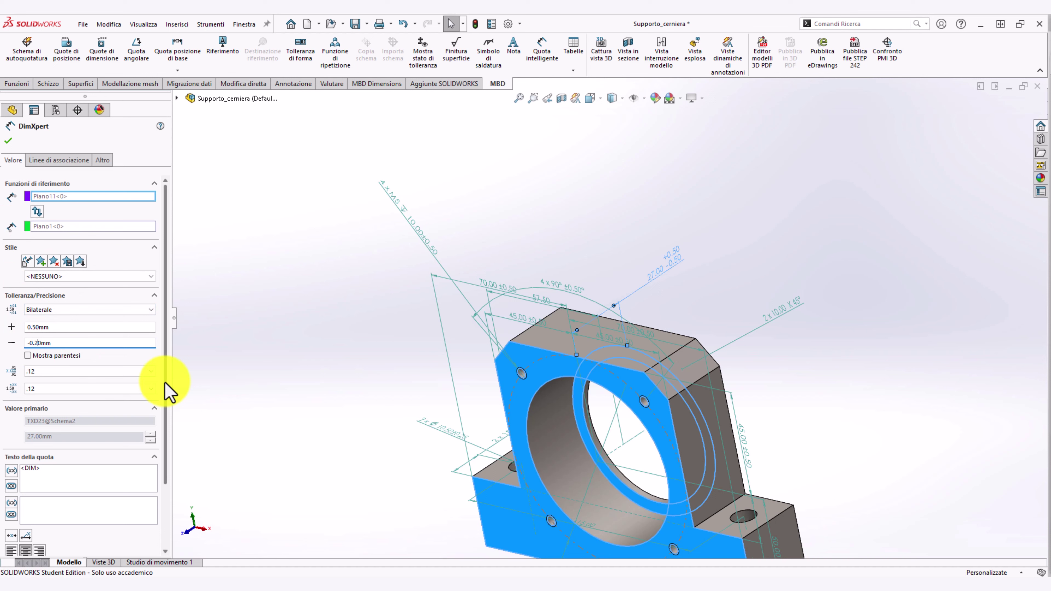
click(63, 327)
key(BackSpace)
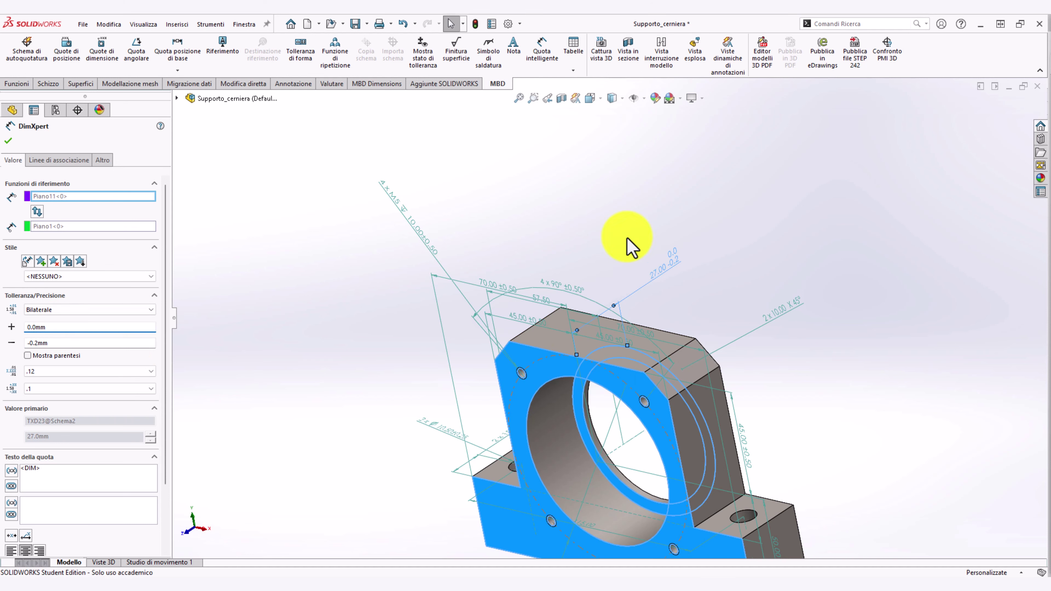
key(Return)
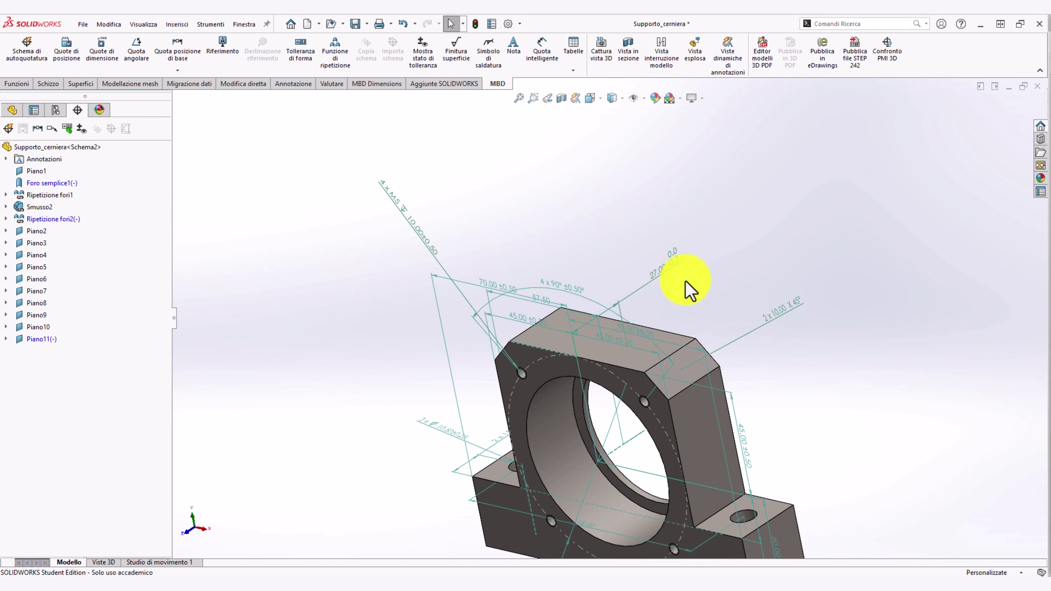
Step: Drag the 27.00 dimension text up-left, clear of other annotations, then save Supporto_cerniera
mouse_move(678, 277)
mouse_down()
mouse_move(626, 208)
mouse_move(635, 209)
mouse_up()
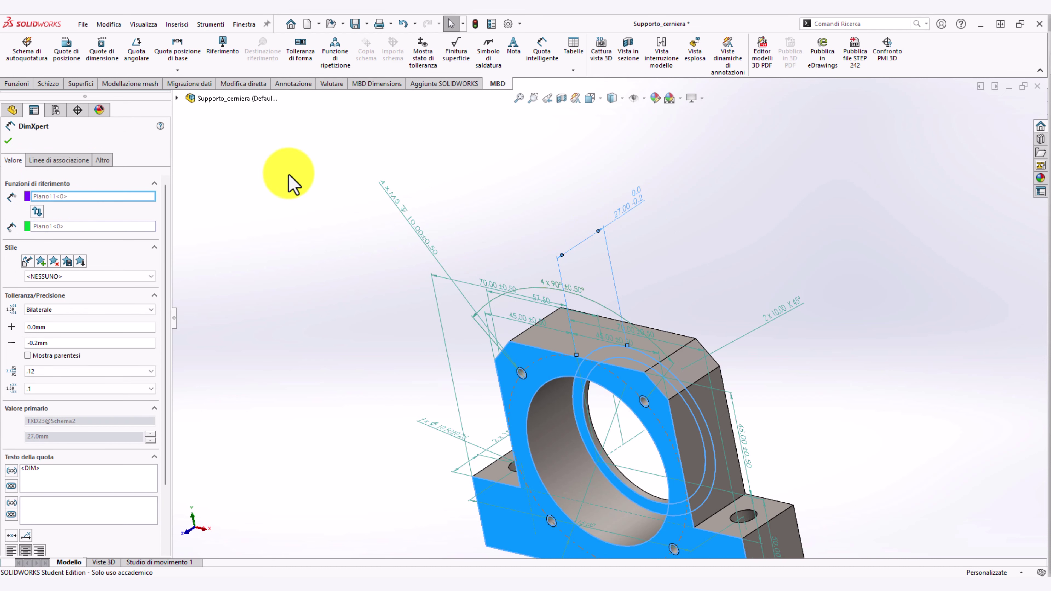
click(8, 141)
click(82, 25)
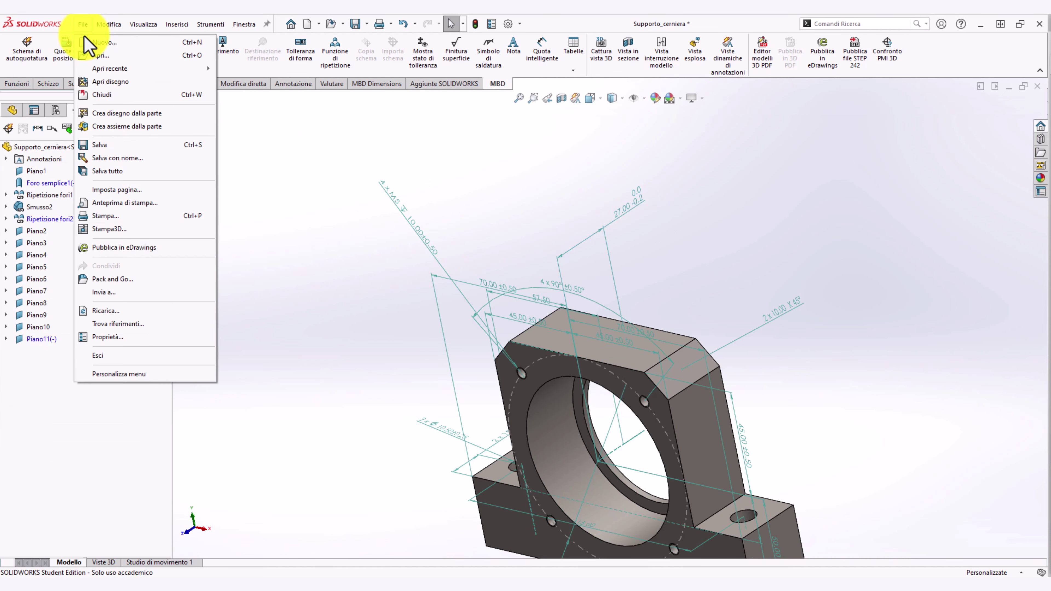
click(118, 146)
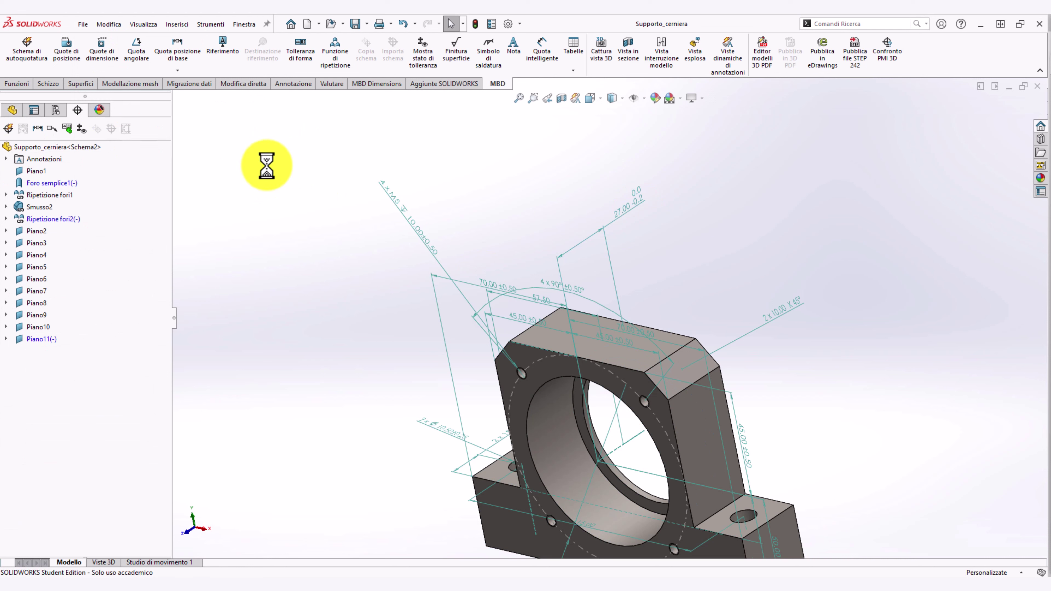